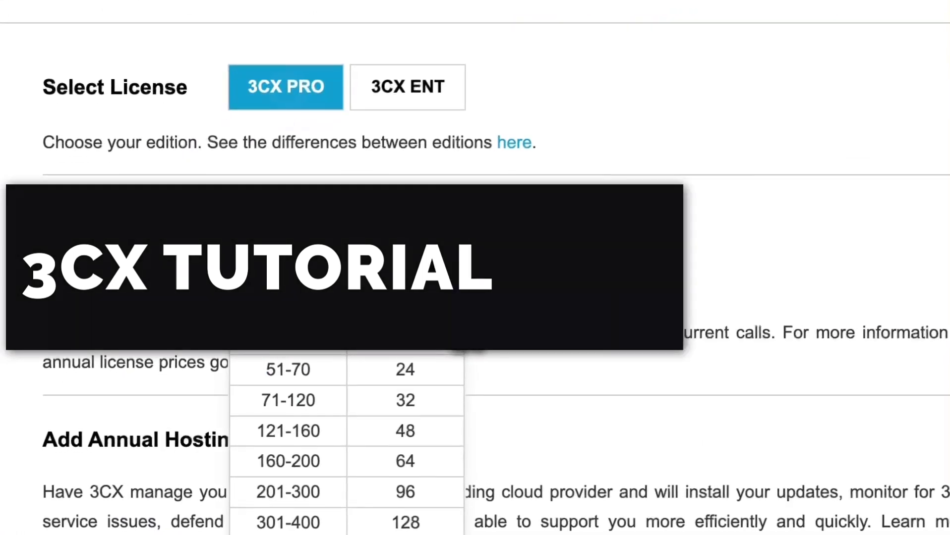
- Keep the PRO licence at 11-25 users and highlight its €350 annual price
{"action": "scroll", "coordinate": [435, 352], "scroll_direction": "down", "scroll_amount": 3}
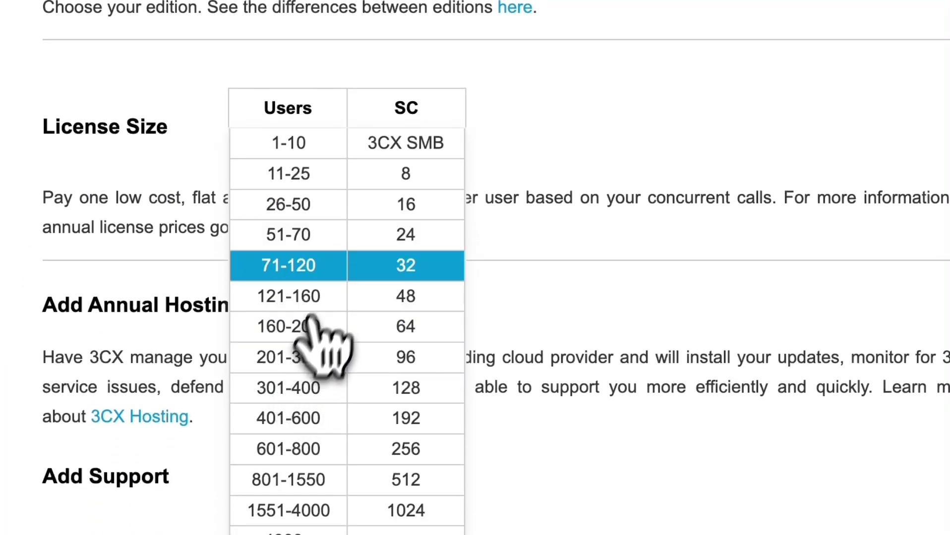
{"action": "left_click", "coordinate": [503, 184]}
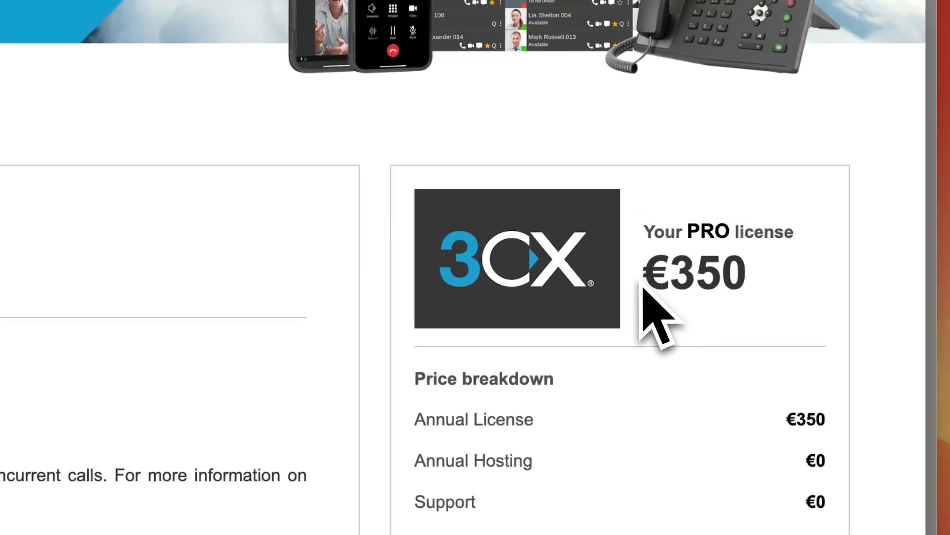
{"action": "left_click_drag", "start_coordinate": [643, 274], "coordinate": [748, 278]}
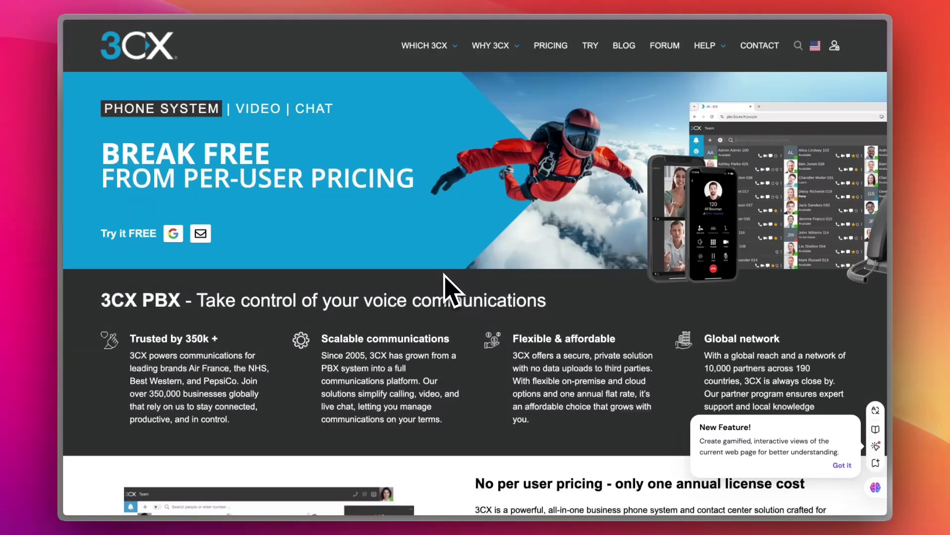
{"action": "scroll", "coordinate": [444, 290], "scroll_direction": "down", "scroll_amount": 3}
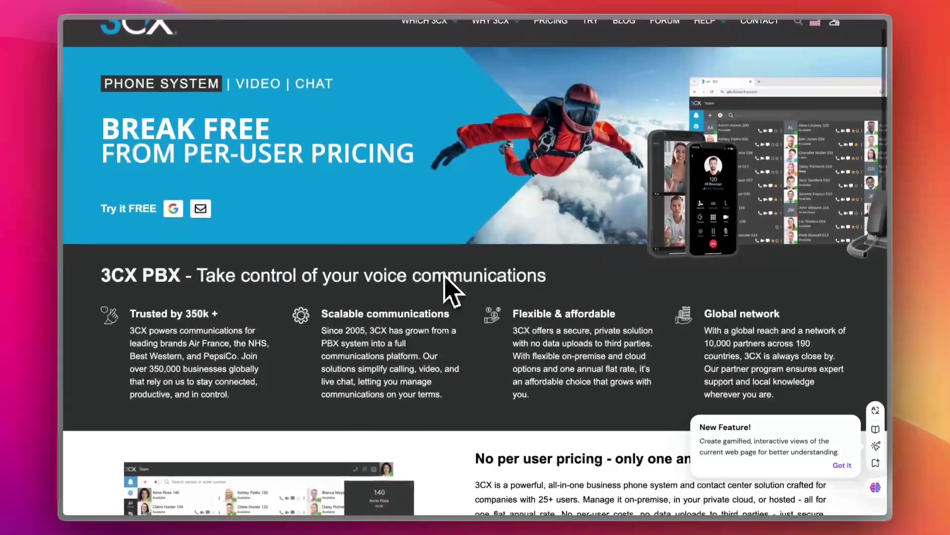
{"action": "scroll", "coordinate": [444, 275], "scroll_direction": "down", "scroll_amount": 3}
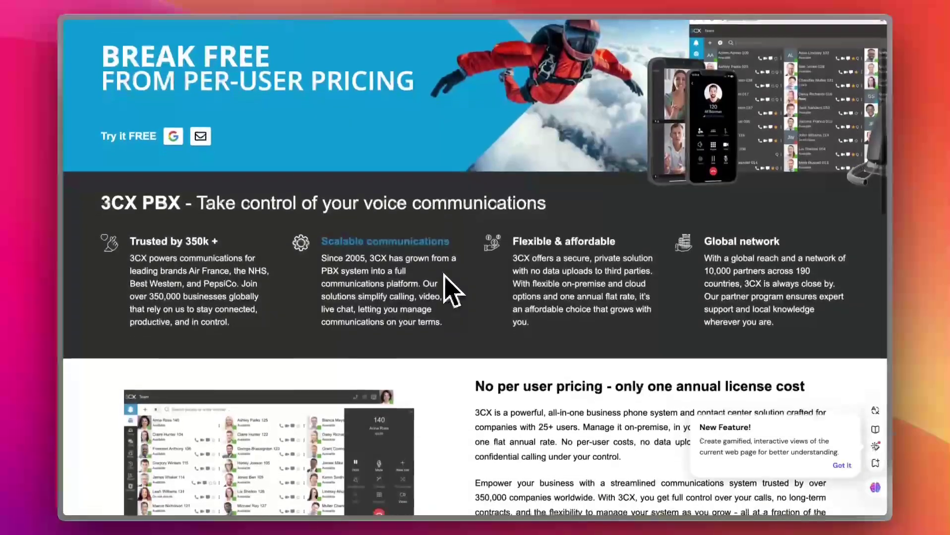
{"action": "scroll", "coordinate": [488, 349], "scroll_direction": "down", "scroll_amount": 2}
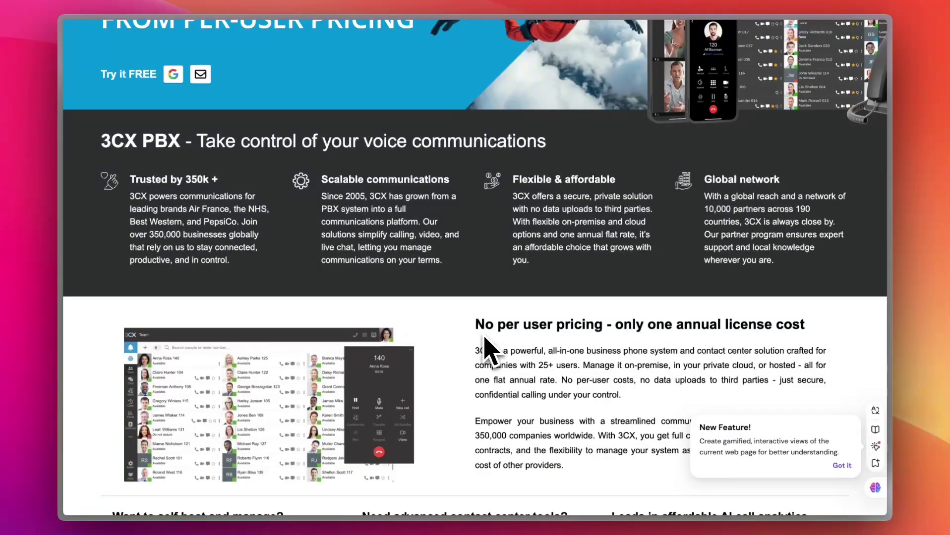
{"action": "scroll", "coordinate": [487, 350], "scroll_direction": "up", "scroll_amount": 10}
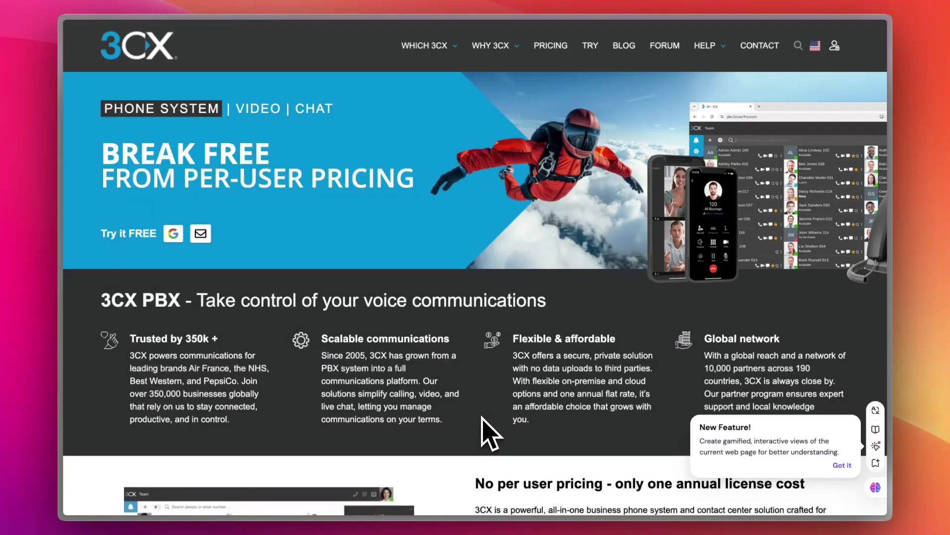
{"action": "scroll", "coordinate": [490, 433], "scroll_direction": "down", "scroll_amount": 3}
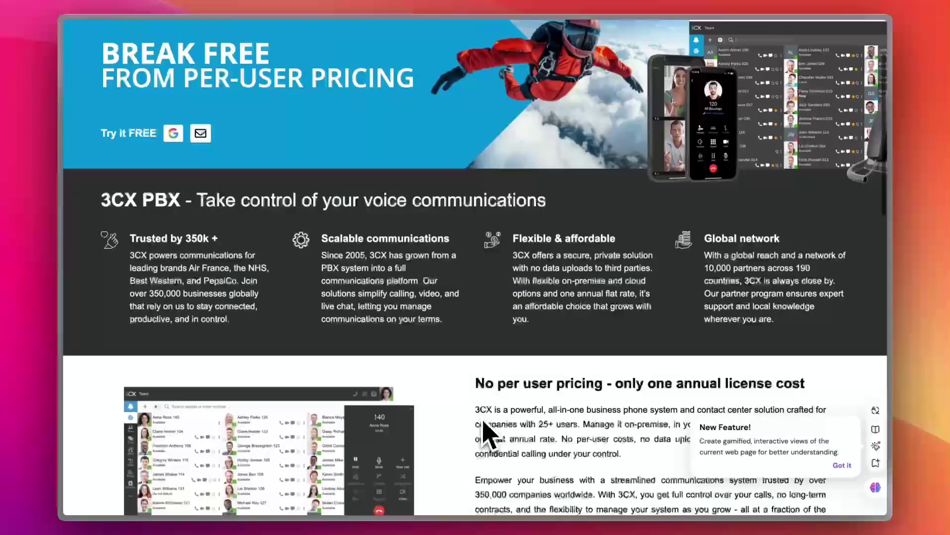
{"action": "scroll", "coordinate": [457, 429], "scroll_direction": "down", "scroll_amount": 2}
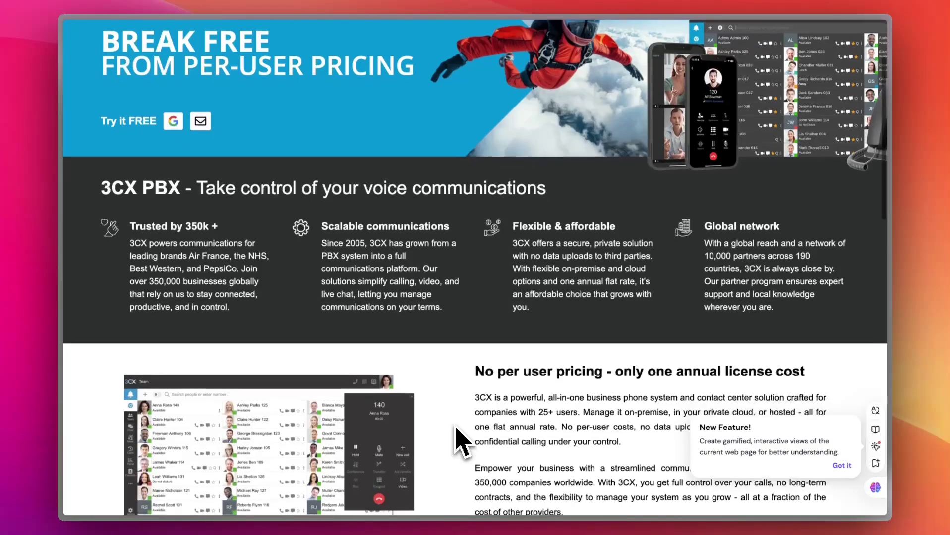
{"action": "scroll", "coordinate": [458, 440], "scroll_direction": "down", "scroll_amount": 3}
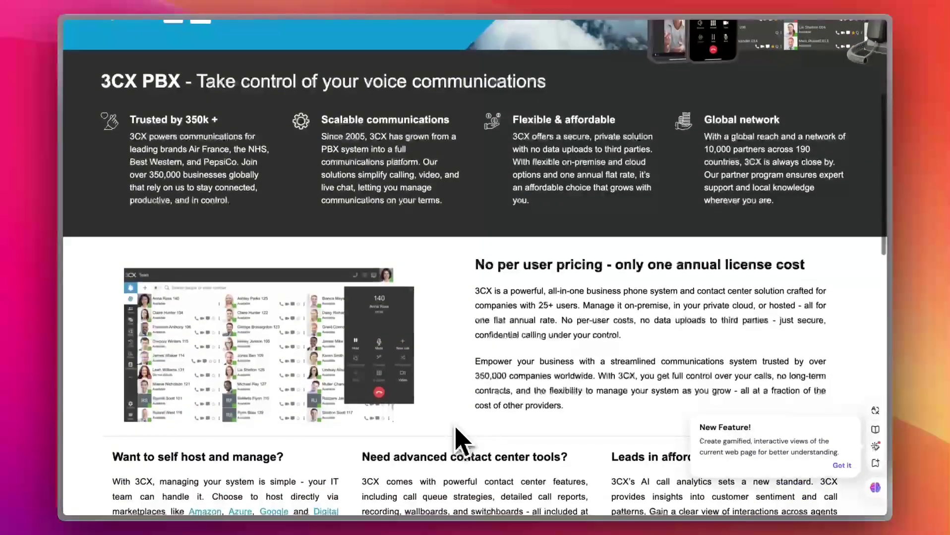
{"action": "scroll", "coordinate": [470, 348], "scroll_direction": "up", "scroll_amount": 7}
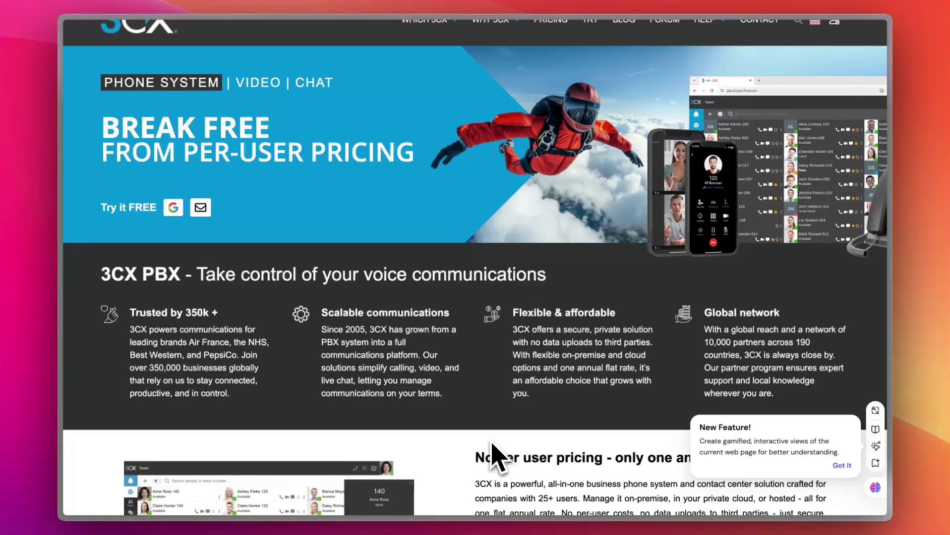
{"action": "scroll", "coordinate": [493, 452], "scroll_direction": "down", "scroll_amount": 4}
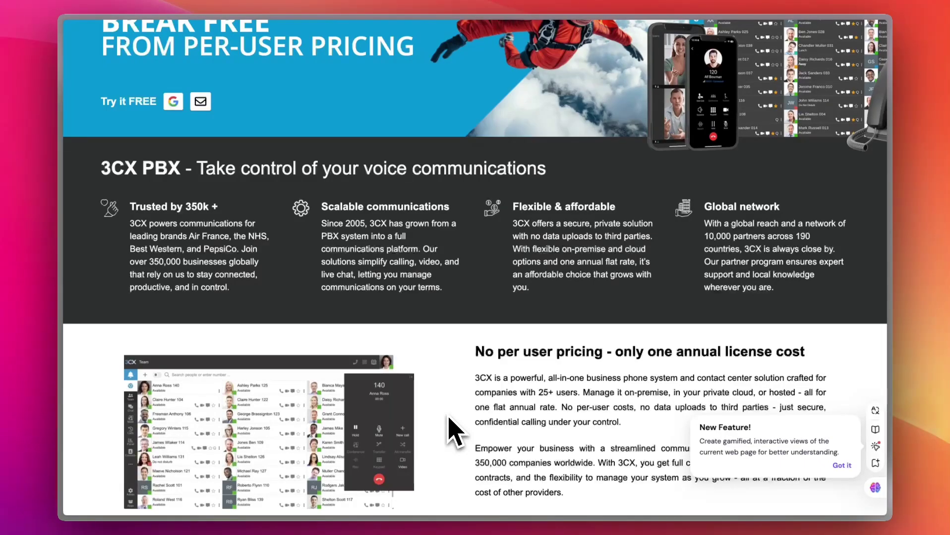
{"action": "scroll", "coordinate": [452, 431], "scroll_direction": "down", "scroll_amount": 3}
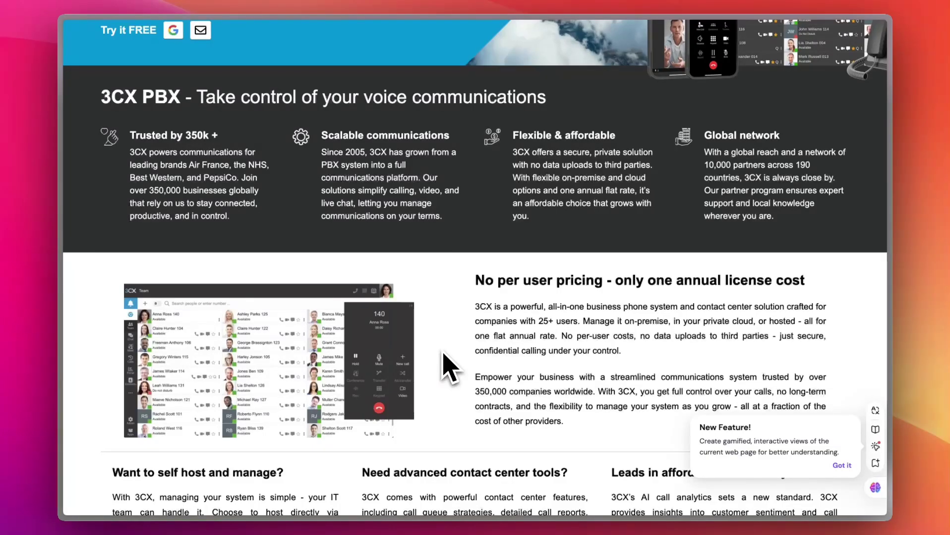
{"action": "scroll", "coordinate": [448, 368], "scroll_direction": "up", "scroll_amount": 5}
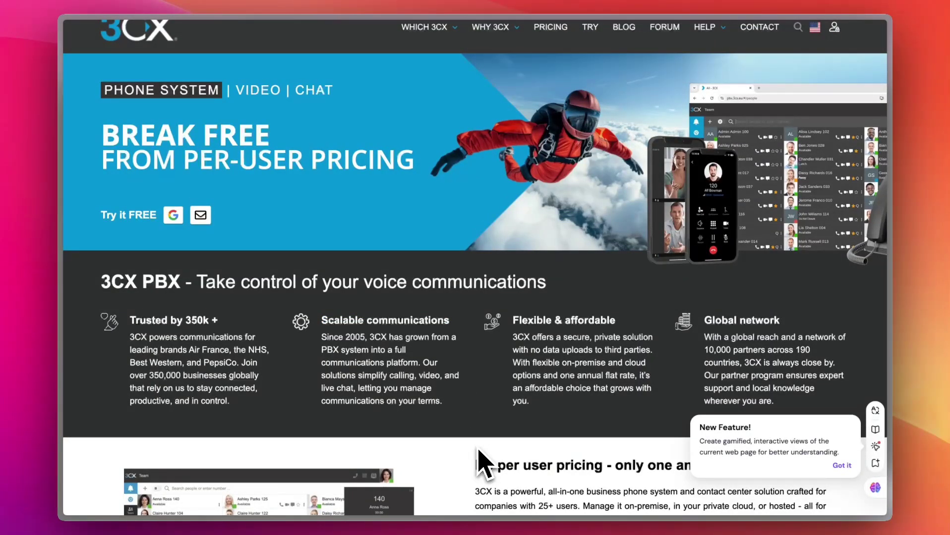
{"action": "scroll", "coordinate": [483, 461], "scroll_direction": "up", "scroll_amount": 2}
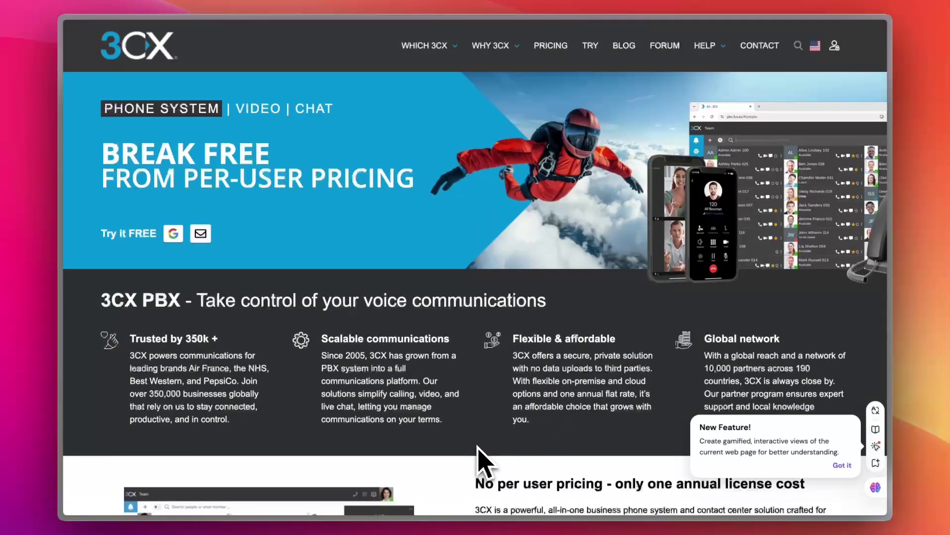
{"action": "scroll", "coordinate": [477, 451], "scroll_direction": "down", "scroll_amount": 2}
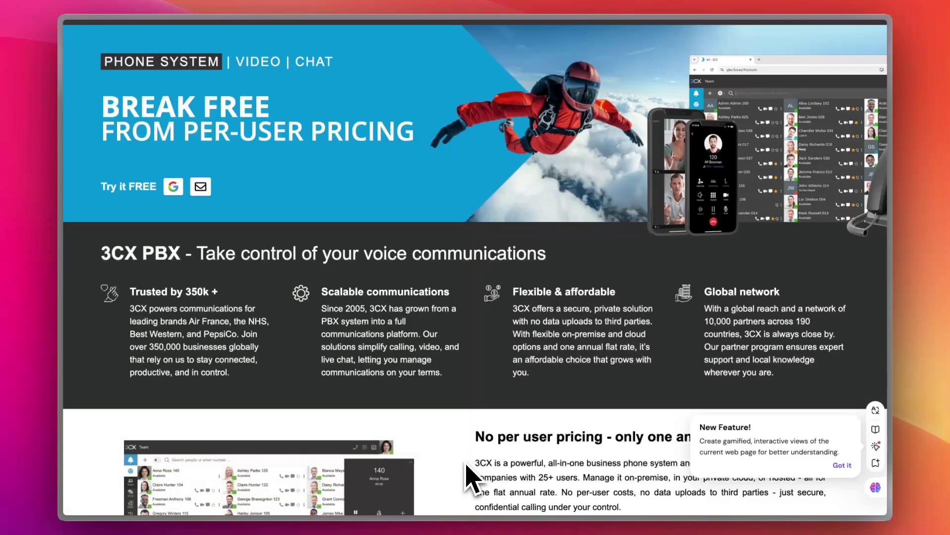
{"action": "scroll", "coordinate": [474, 478], "scroll_direction": "down", "scroll_amount": 2}
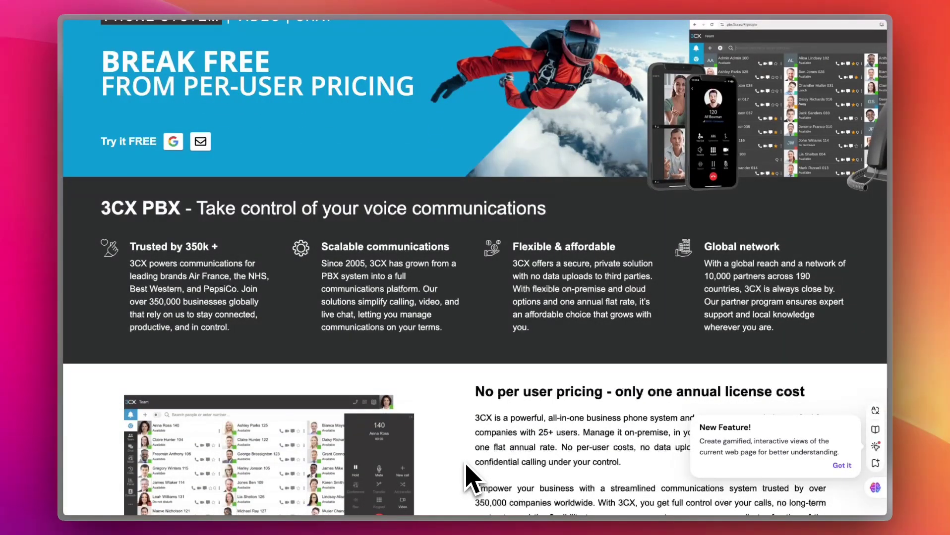
{"action": "scroll", "coordinate": [466, 466], "scroll_direction": "down", "scroll_amount": 10}
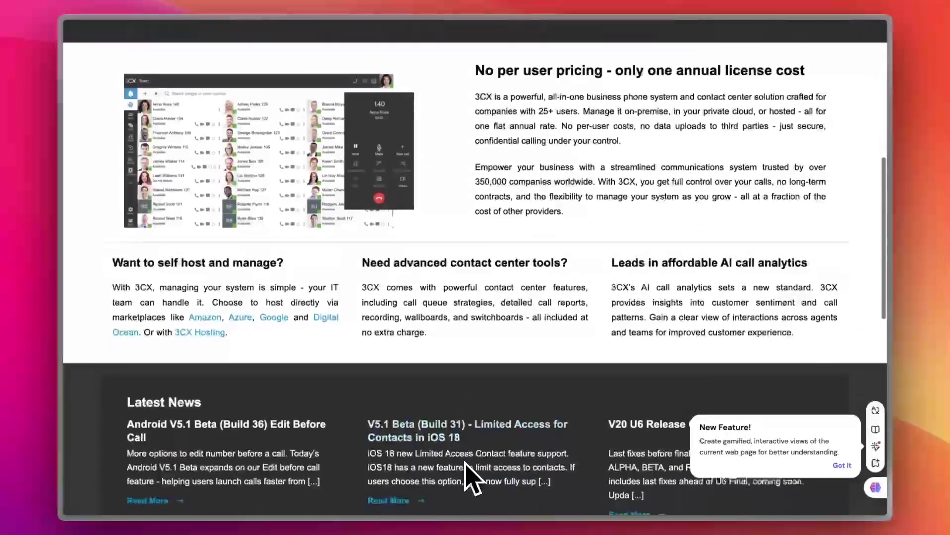
{"action": "scroll", "coordinate": [468, 476], "scroll_direction": "down", "scroll_amount": 2}
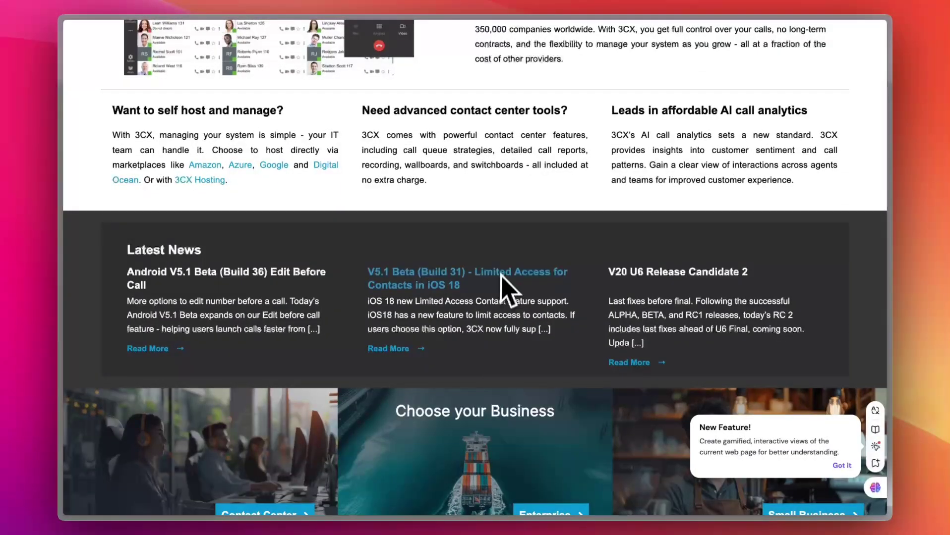
{"action": "scroll", "coordinate": [498, 268], "scroll_direction": "up", "scroll_amount": 12}
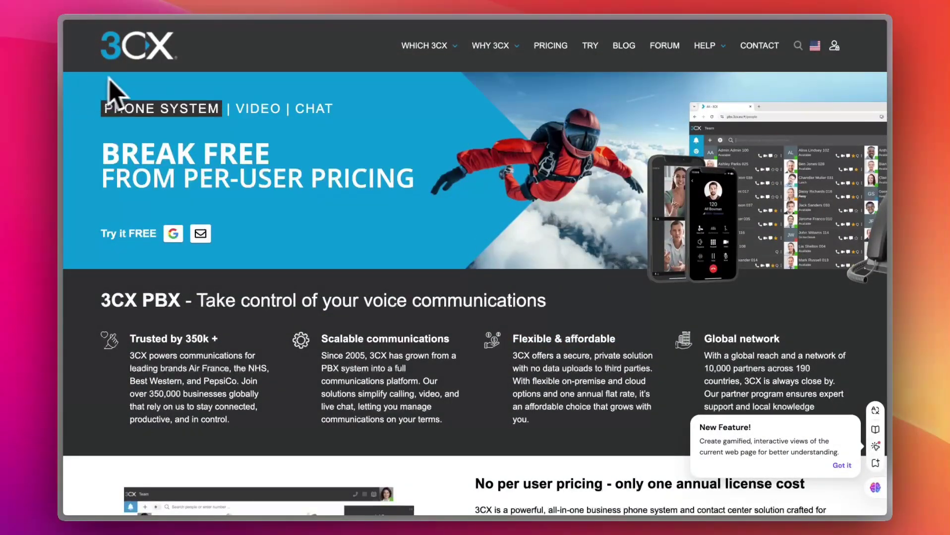
{"action": "scroll", "coordinate": [365, 253], "scroll_direction": "down", "scroll_amount": 10}
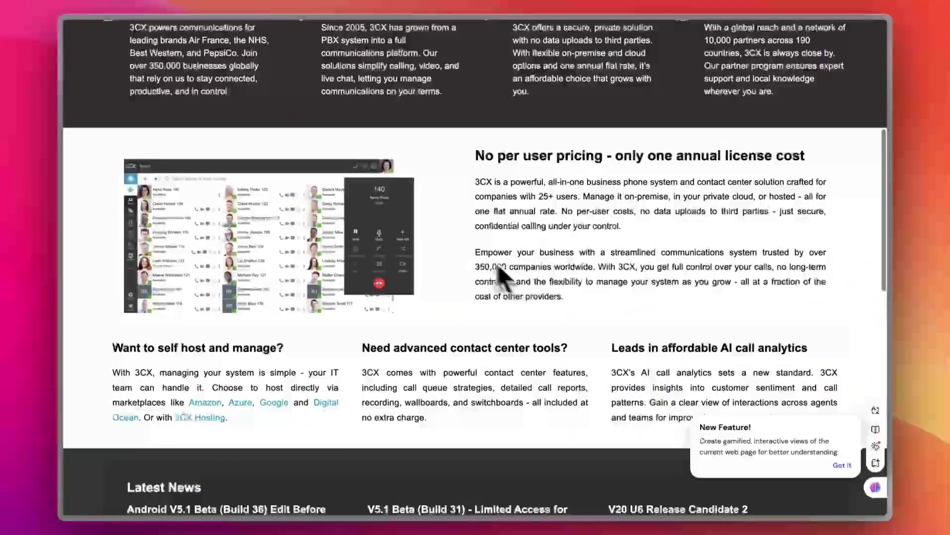
{"action": "scroll", "coordinate": [500, 272], "scroll_direction": "down", "scroll_amount": 3}
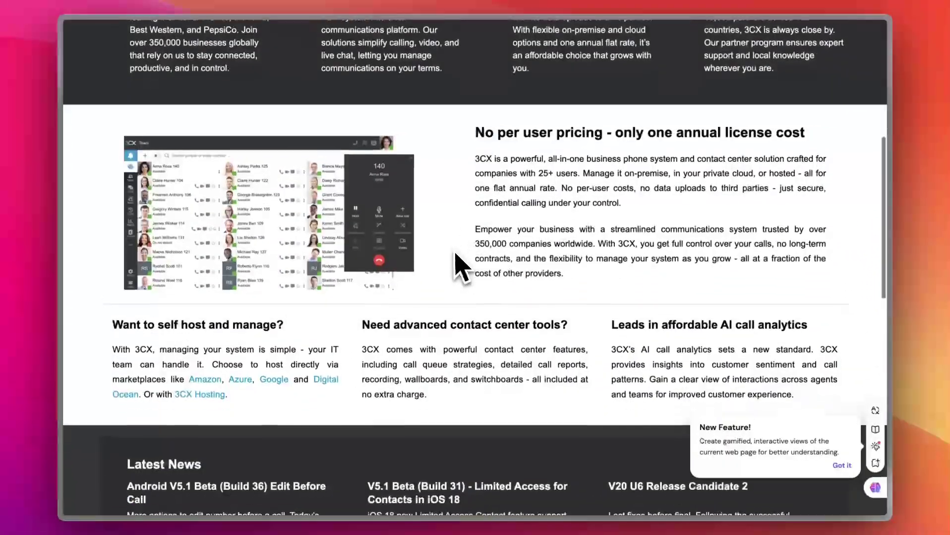
{"action": "scroll", "coordinate": [463, 223], "scroll_direction": "down", "scroll_amount": 2}
{"action": "scroll", "coordinate": [466, 229], "scroll_direction": "down", "scroll_amount": 2}
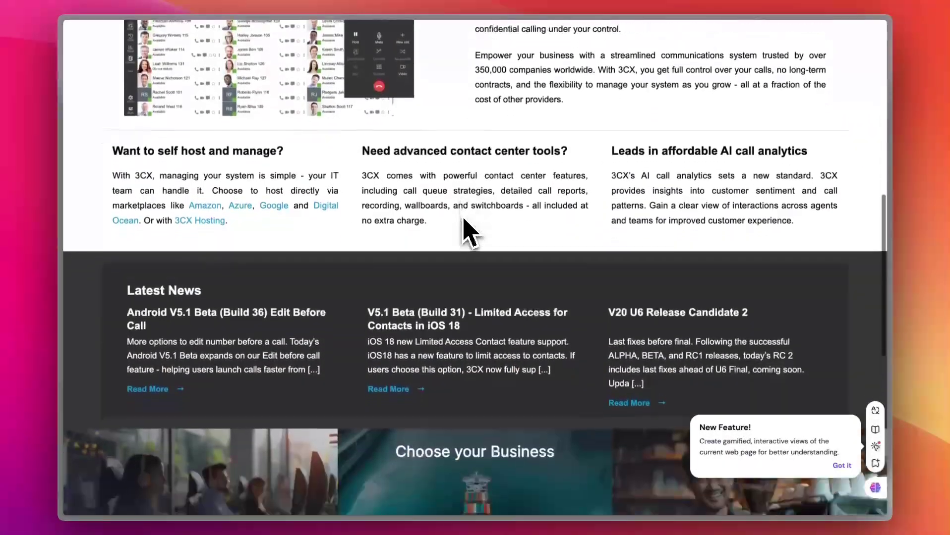
{"action": "scroll", "coordinate": [466, 228], "scroll_direction": "up", "scroll_amount": 5}
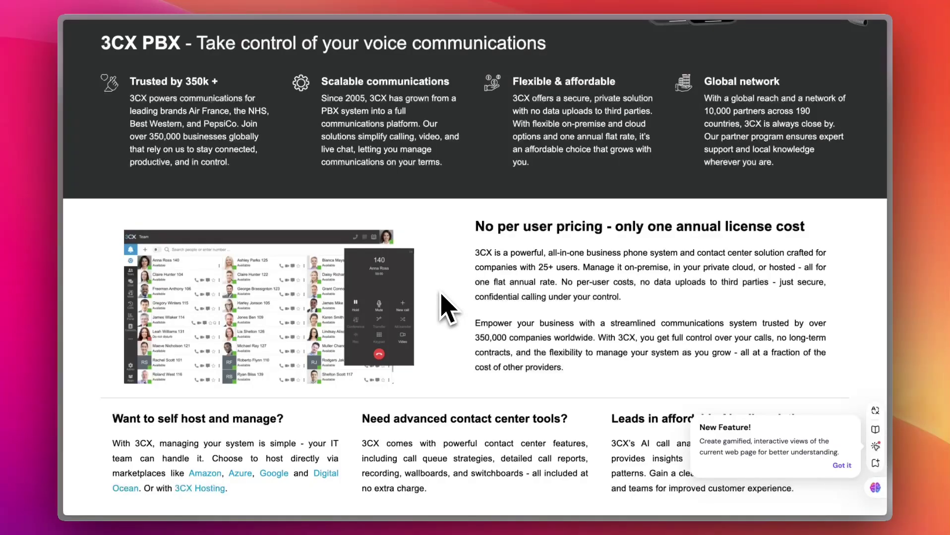
{"action": "scroll", "coordinate": [448, 300], "scroll_direction": "up", "scroll_amount": 5}
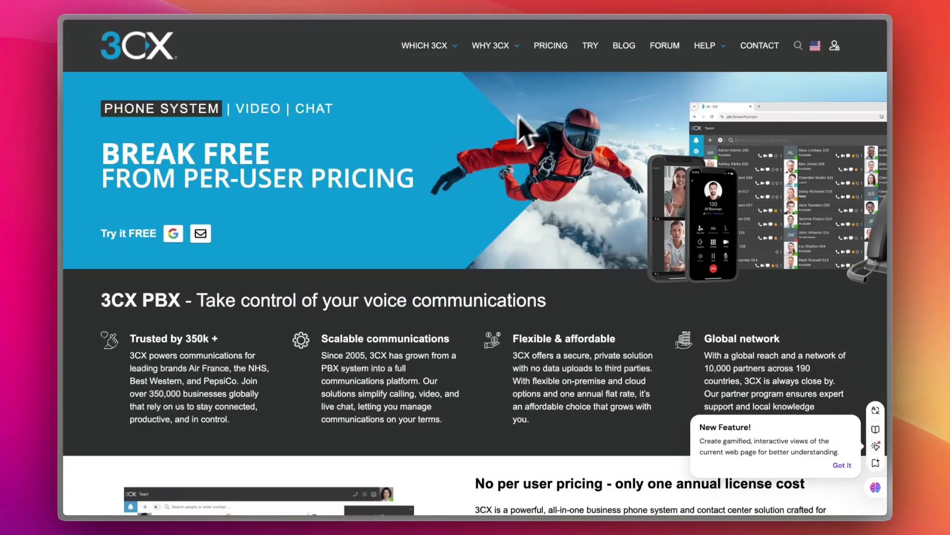
- On the pricing page, review the 11-25 user PRO licence at €350
{"action": "left_click", "coordinate": [552, 52]}
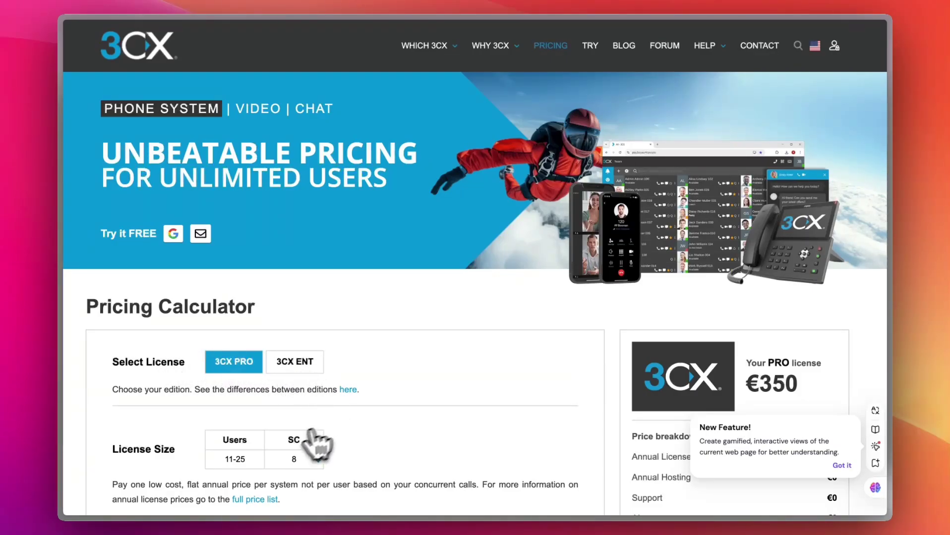
{"action": "scroll", "coordinate": [218, 468], "scroll_direction": "down", "scroll_amount": 3}
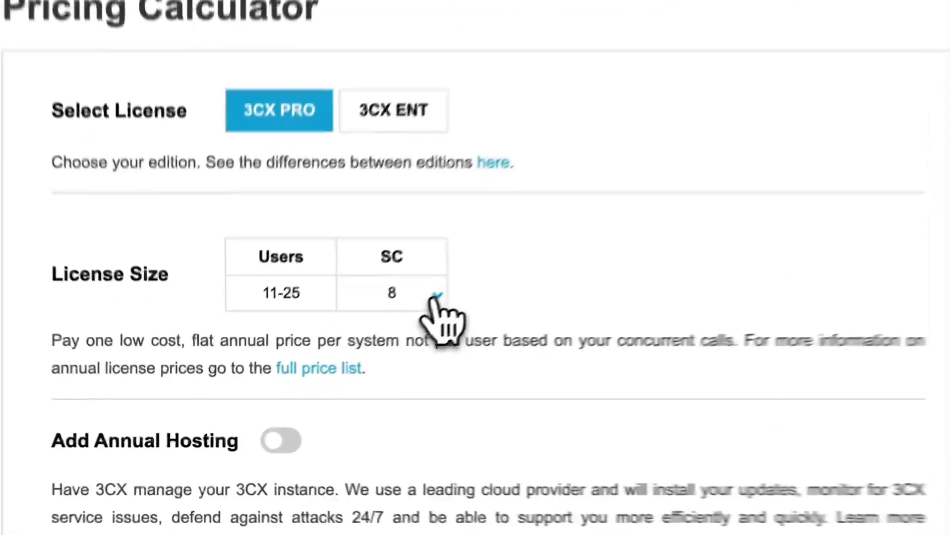
{"action": "left_click", "coordinate": [317, 370]}
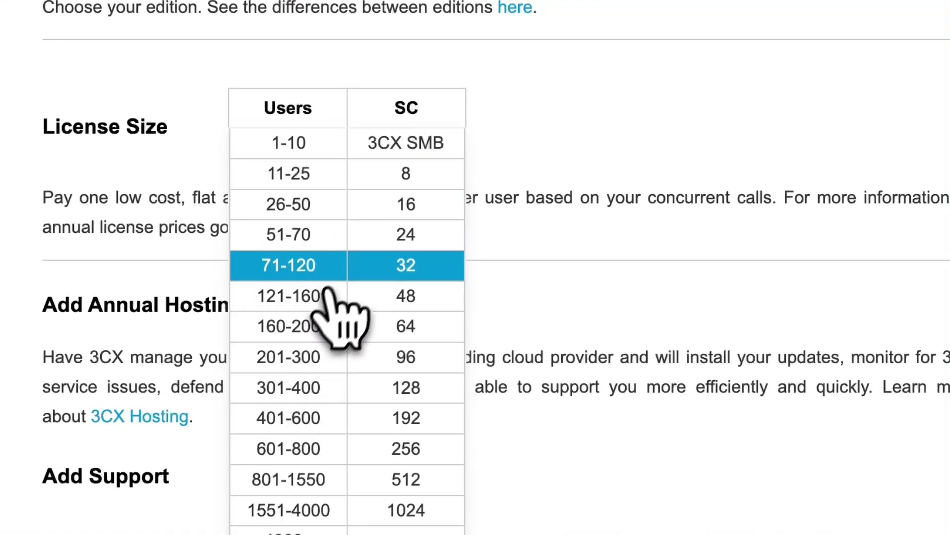
{"action": "left_click", "coordinate": [507, 196]}
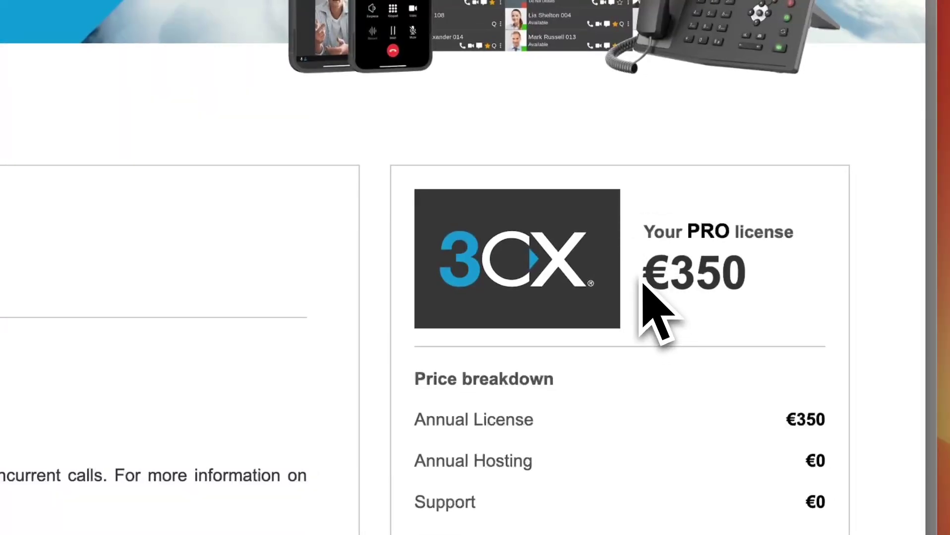
{"action": "left_click_drag", "start_coordinate": [643, 279], "coordinate": [752, 297]}
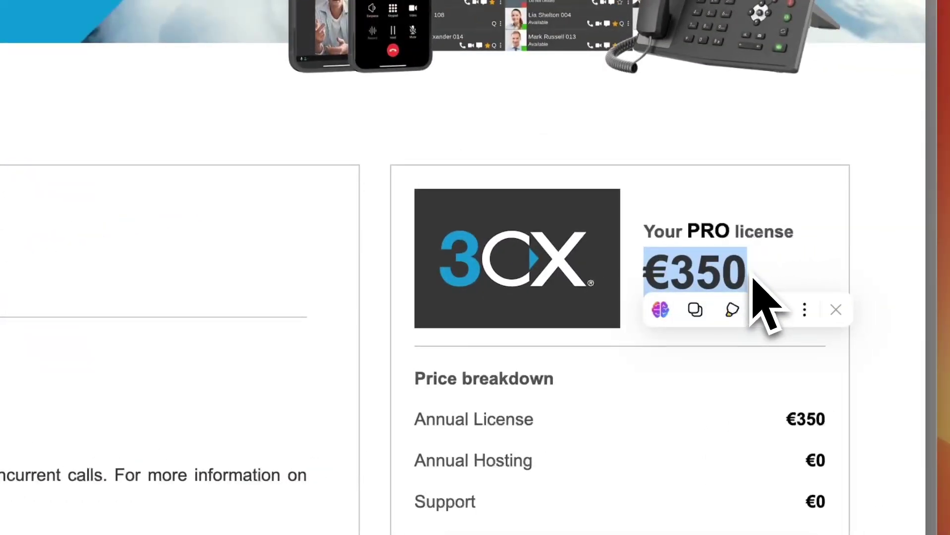
- Switch the calculator to 201-300 users, showing €4,495 a year
{"action": "left_click", "coordinate": [753, 280]}
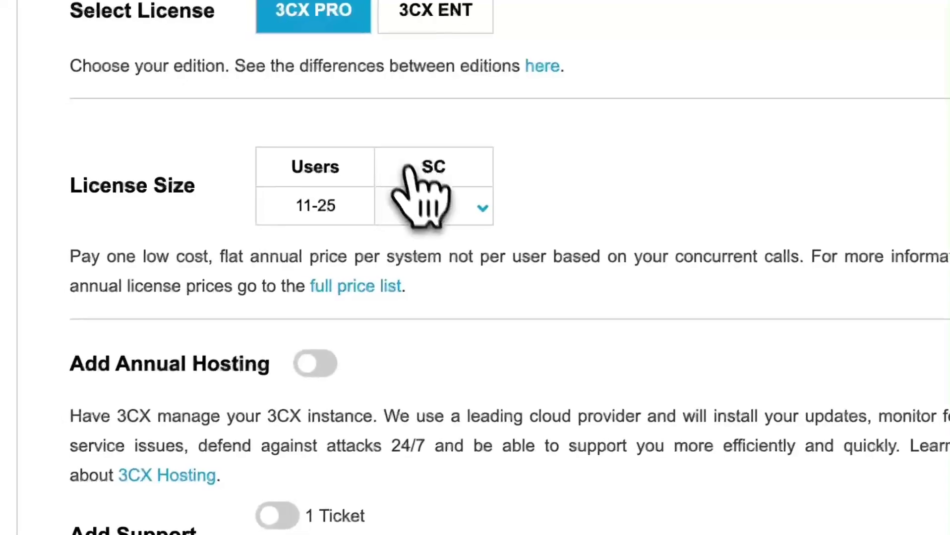
{"action": "left_click", "coordinate": [417, 201]}
{"action": "left_click", "coordinate": [347, 419]}
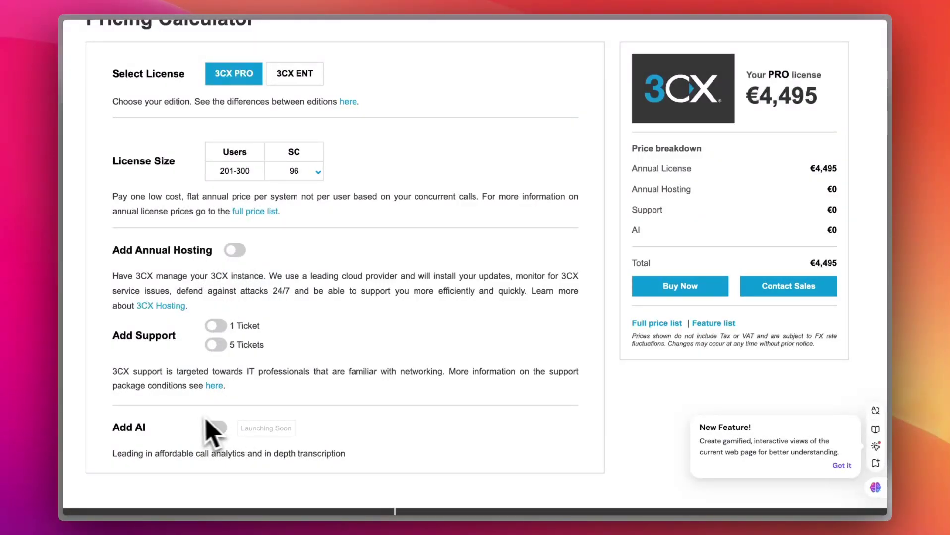
{"action": "scroll", "coordinate": [456, 314], "scroll_direction": "up", "scroll_amount": 6}
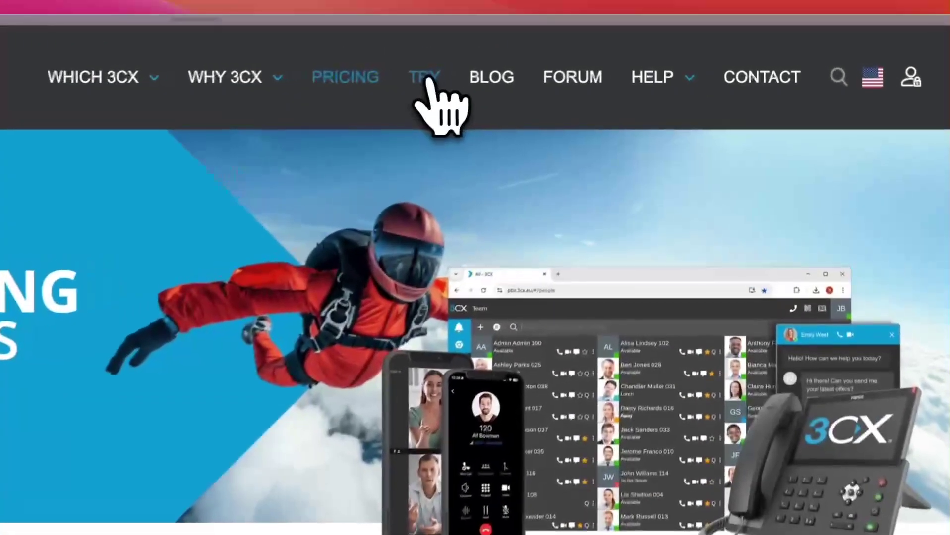
- Start the free trial sign-up and submit the account details form
{"action": "left_click", "coordinate": [592, 47]}
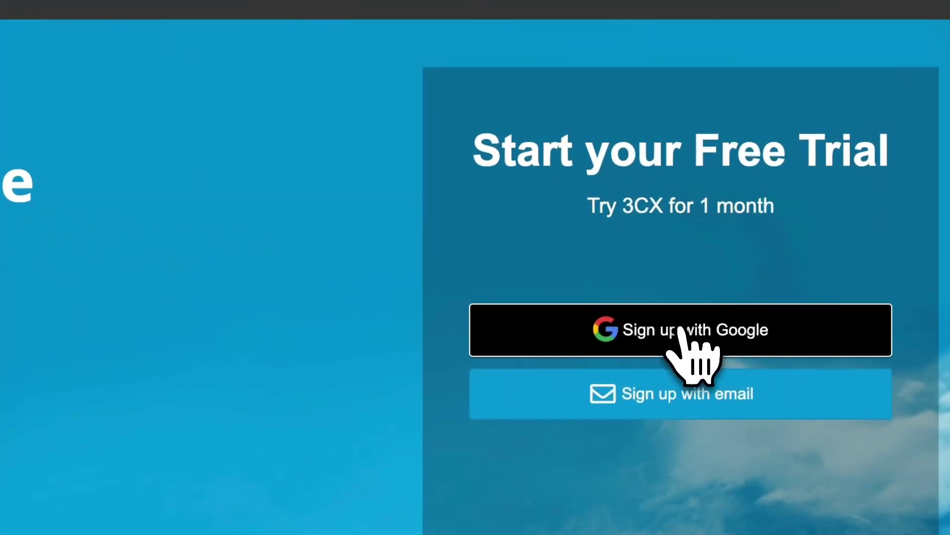
{"action": "left_click", "coordinate": [720, 224]}
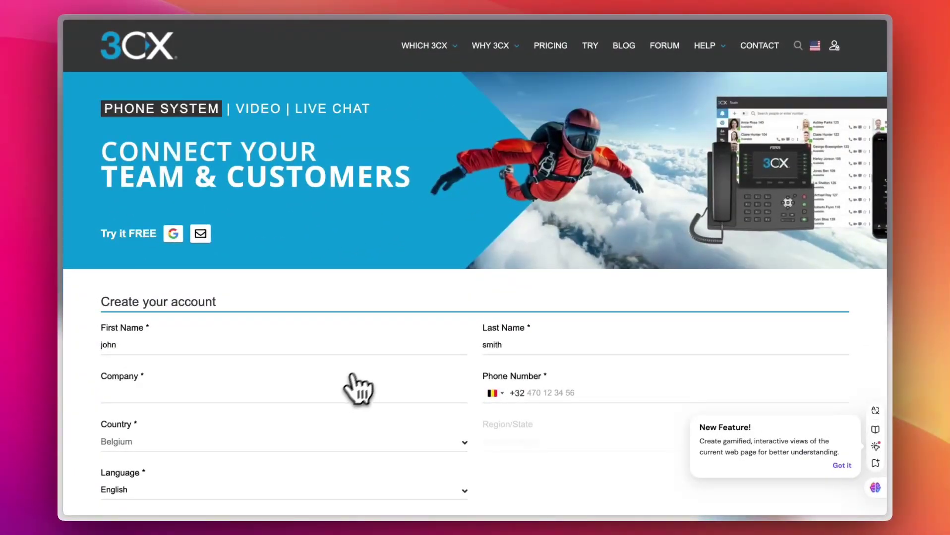
{"action": "scroll", "coordinate": [339, 434], "scroll_direction": "down", "scroll_amount": 3}
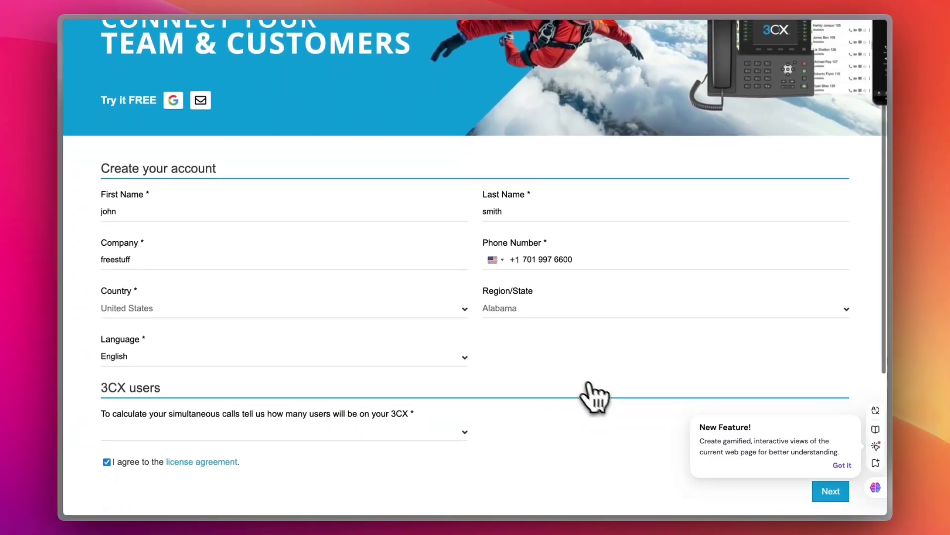
{"action": "scroll", "coordinate": [597, 399], "scroll_direction": "down", "scroll_amount": 4}
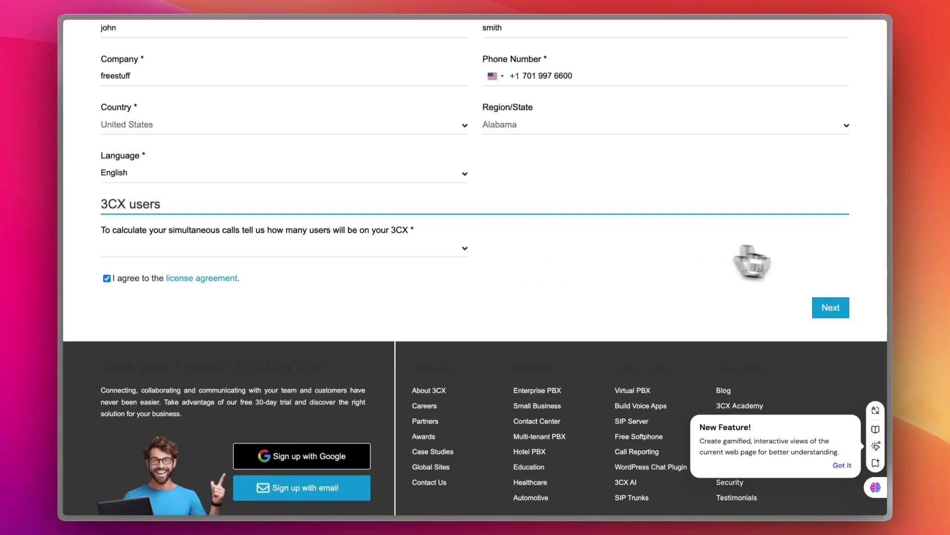
{"action": "left_click", "coordinate": [827, 308]}
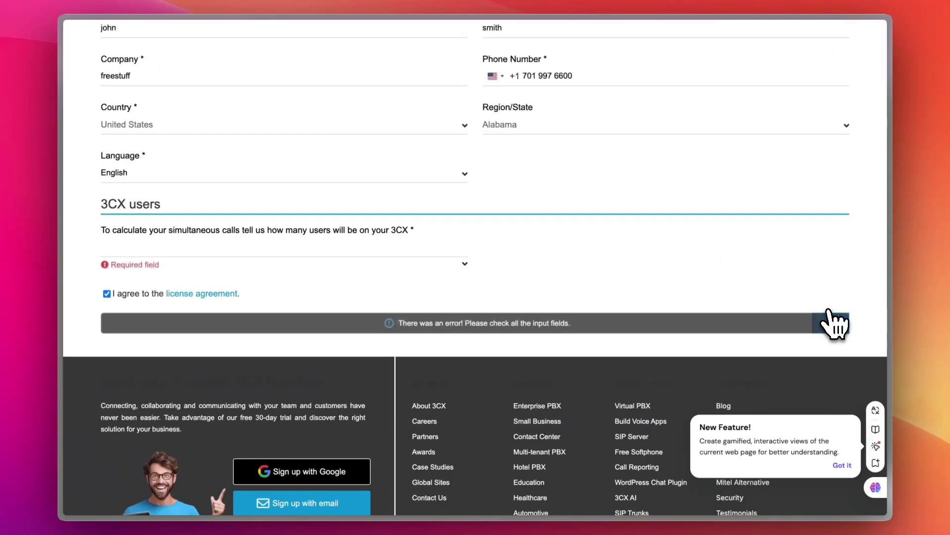
- Set the 3CX users count to 11-25 and proceed
{"action": "left_click", "coordinate": [222, 256]}
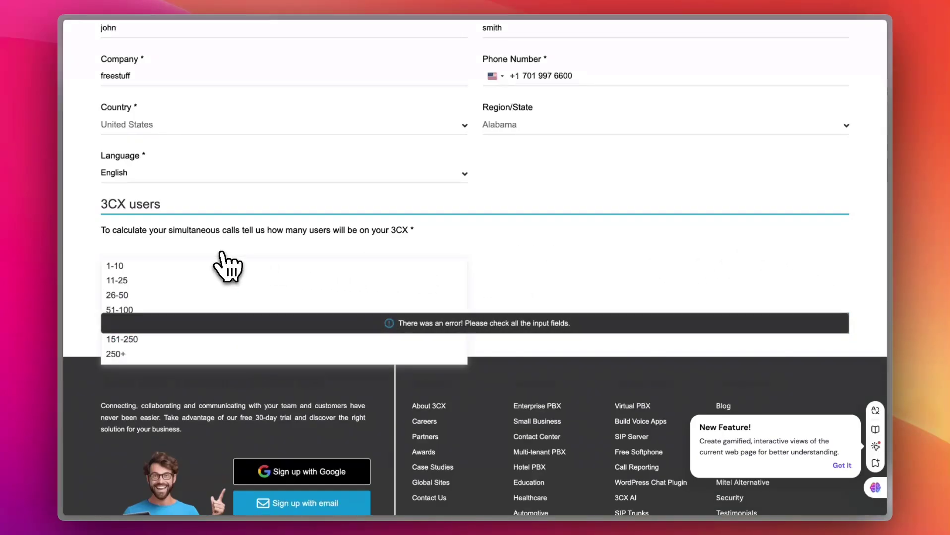
{"action": "left_click", "coordinate": [160, 280]}
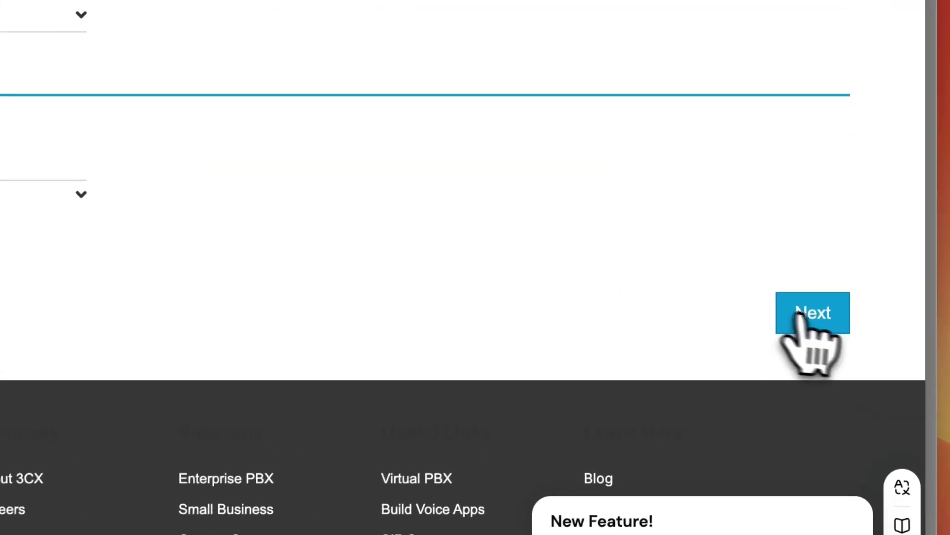
{"action": "left_click", "coordinate": [798, 314]}
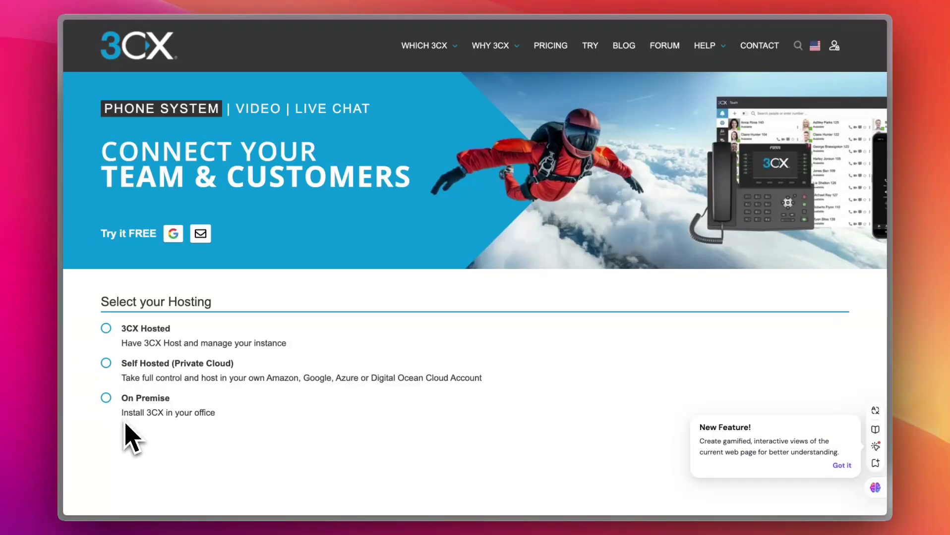
- Choose Self Hosted (Private Cloud) as the hosting type
{"action": "left_click", "coordinate": [110, 368]}
{"action": "scroll", "coordinate": [277, 376], "scroll_direction": "down", "scroll_amount": 5}
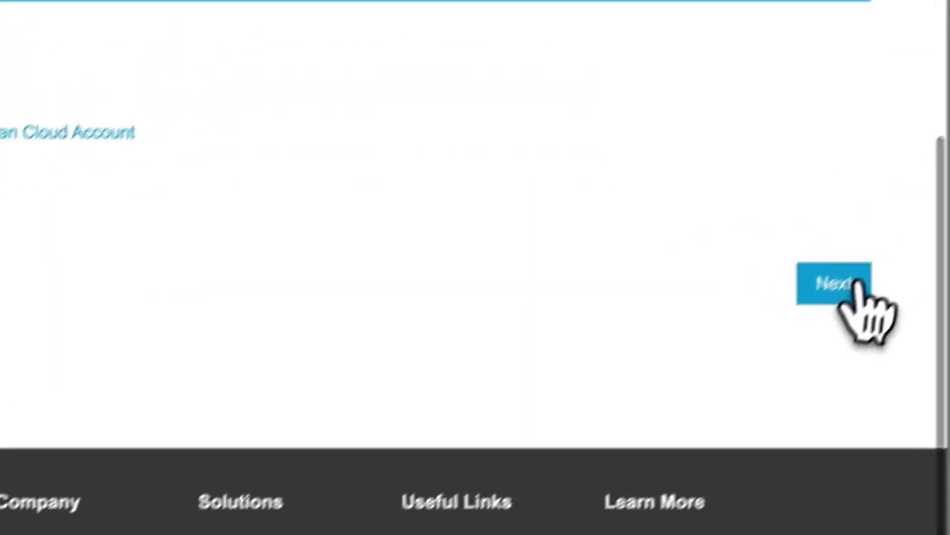
{"action": "left_click", "coordinate": [856, 283]}
- Register hostname 'john23423' on the al.3cx.us (Alabama) domain
{"action": "left_click", "coordinate": [316, 255]}
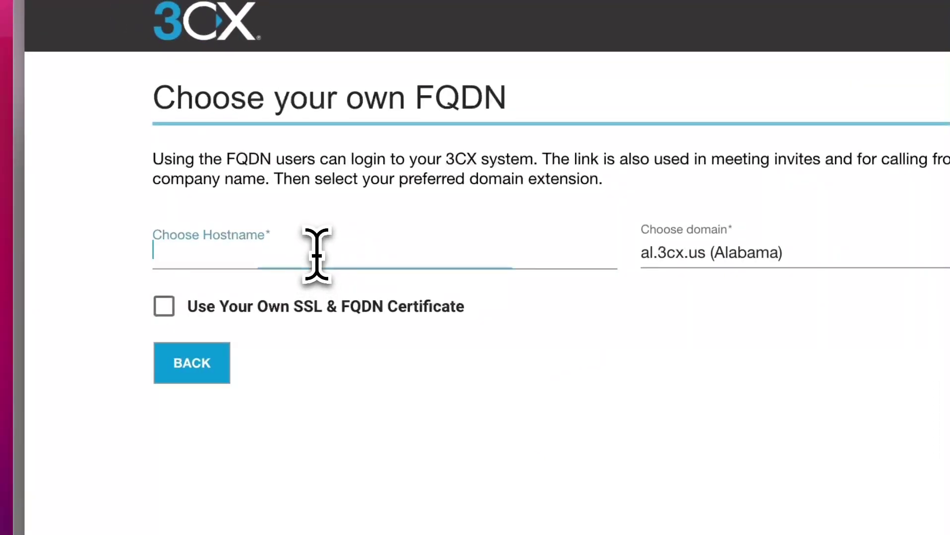
{"action": "left_click", "coordinate": [734, 253]}
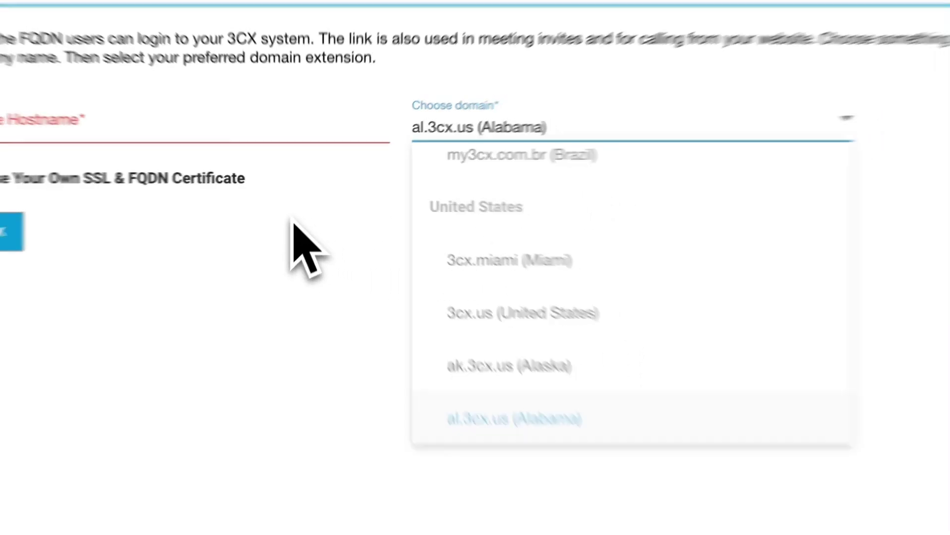
{"action": "left_click", "coordinate": [297, 228]}
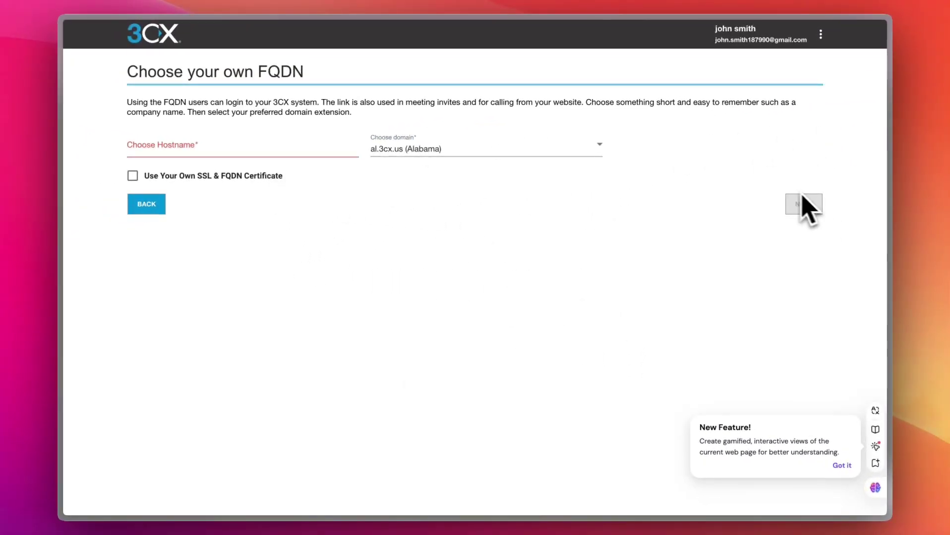
{"action": "left_click", "coordinate": [186, 149]}
{"action": "type", "text": "john23423"}
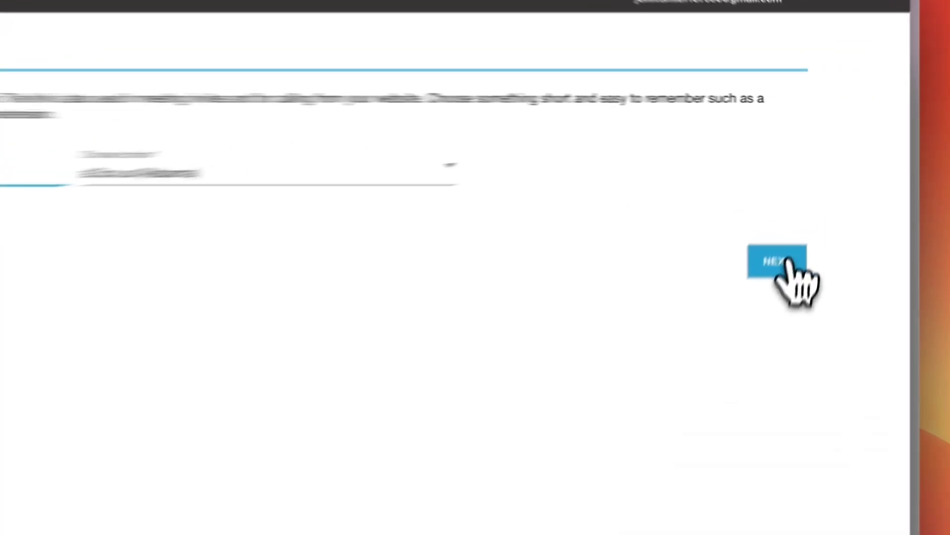
{"action": "left_click", "coordinate": [807, 204]}
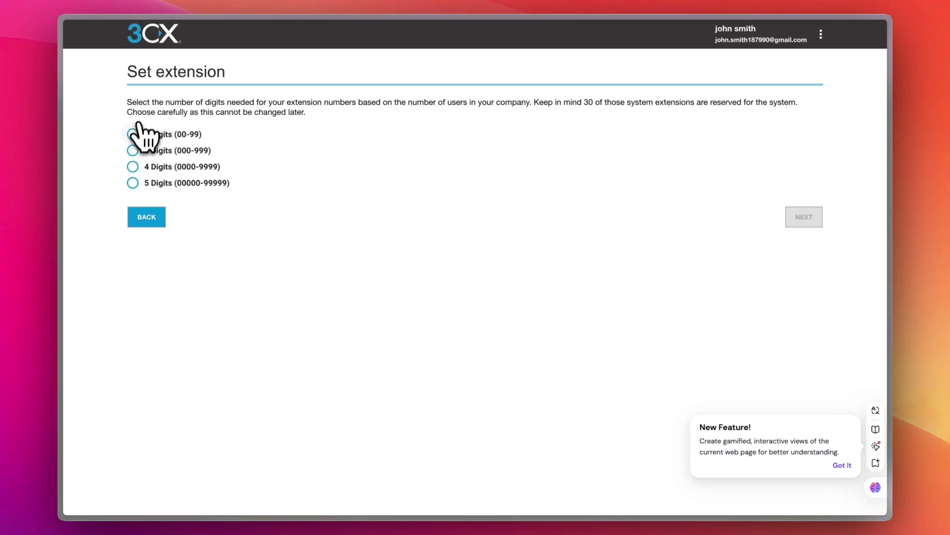
- Use 2-digit (00-99) extensions, keep default preferences, and choose Google as platform
{"action": "left_click", "coordinate": [134, 135]}
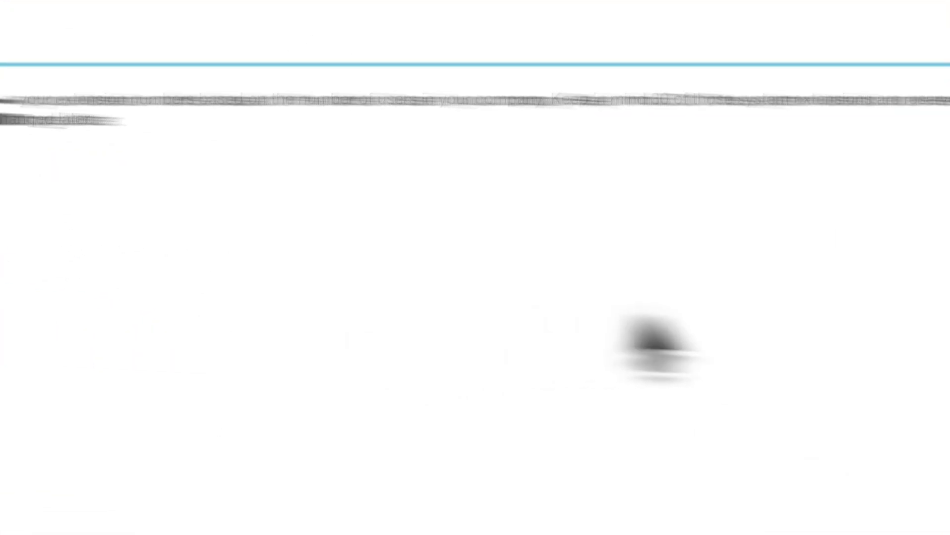
{"action": "left_click", "coordinate": [759, 317]}
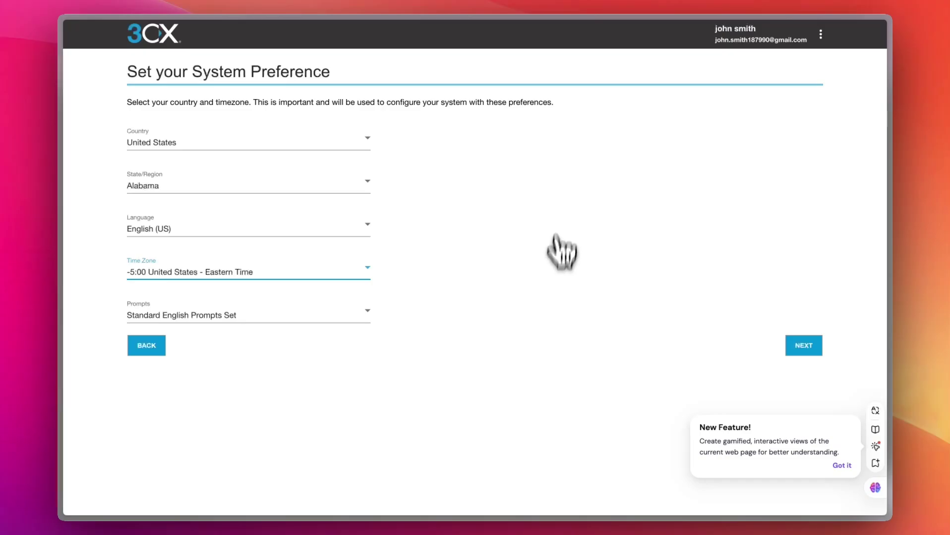
{"action": "left_click", "coordinate": [807, 345]}
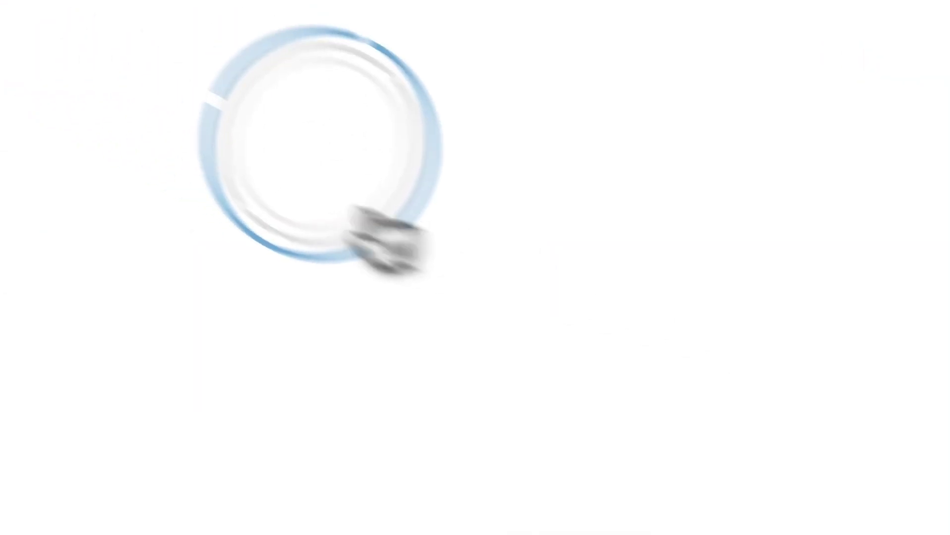
{"action": "left_click", "coordinate": [234, 130]}
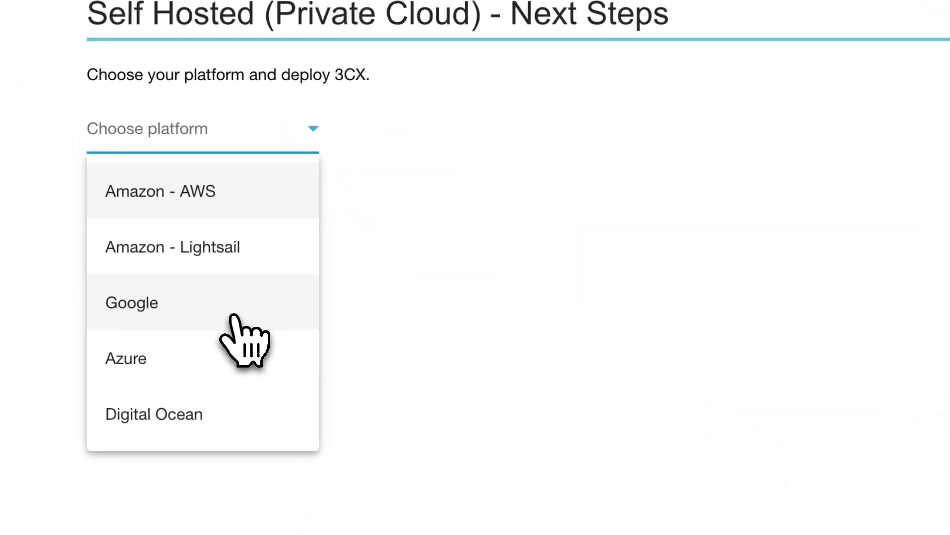
{"action": "left_click", "coordinate": [196, 223]}
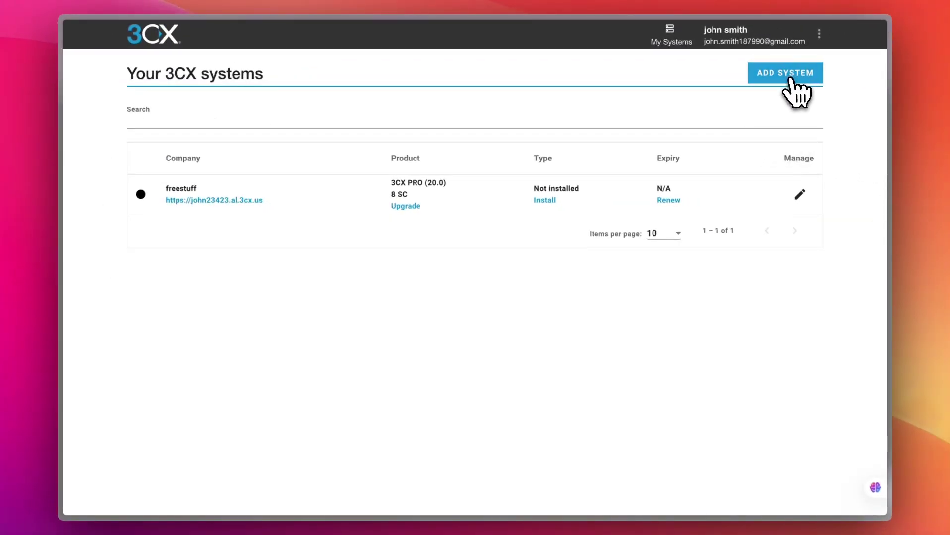
- Add a new 'Less than 10 users?' 3CX SMB FREE system hosted by 3CX
{"action": "left_click", "coordinate": [790, 76]}
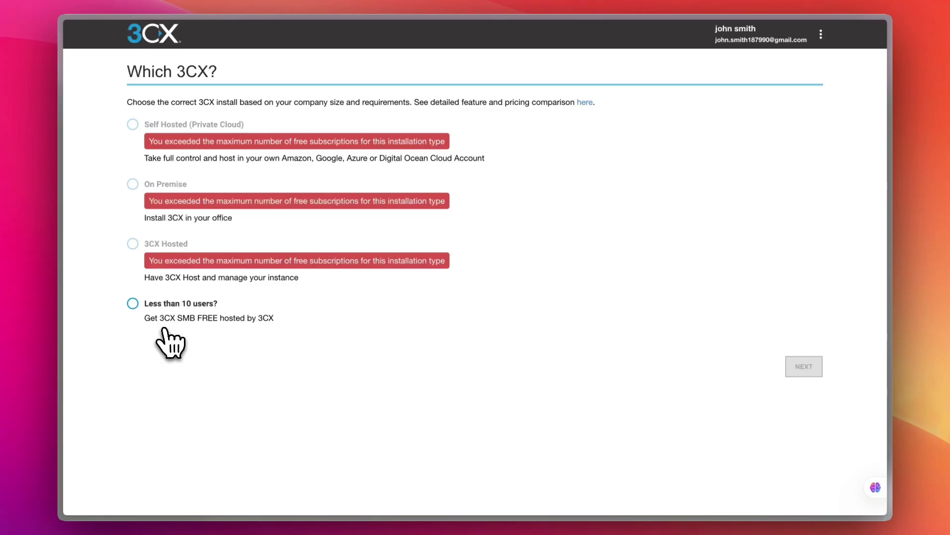
{"action": "left_click", "coordinate": [133, 303]}
{"action": "left_click", "coordinate": [800, 370]}
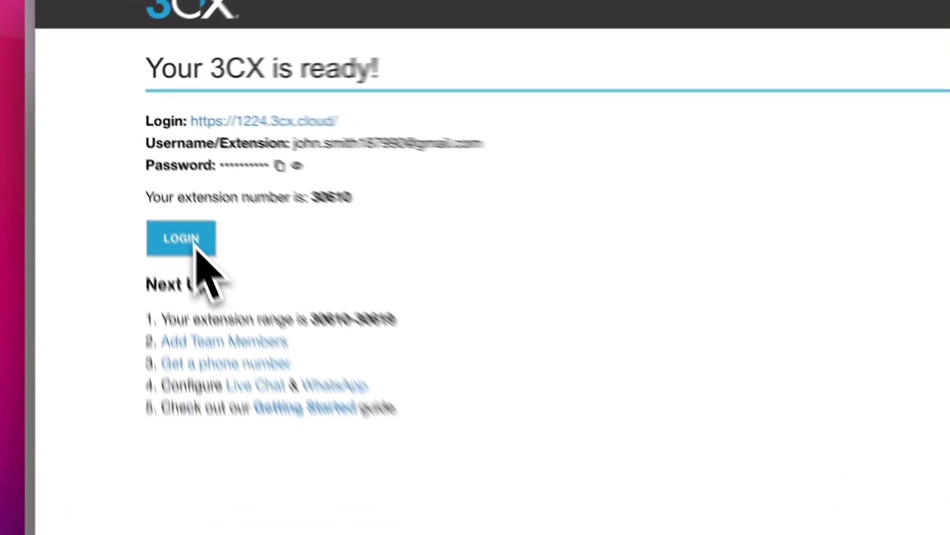
- Sign in to the new system with the account email and pasted password
{"action": "left_click", "coordinate": [148, 170]}
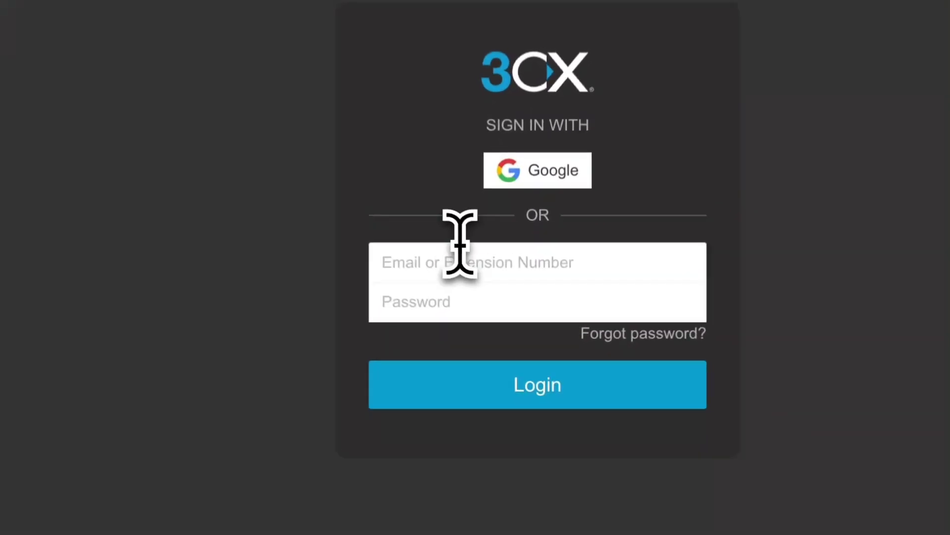
{"action": "left_click", "coordinate": [468, 247]}
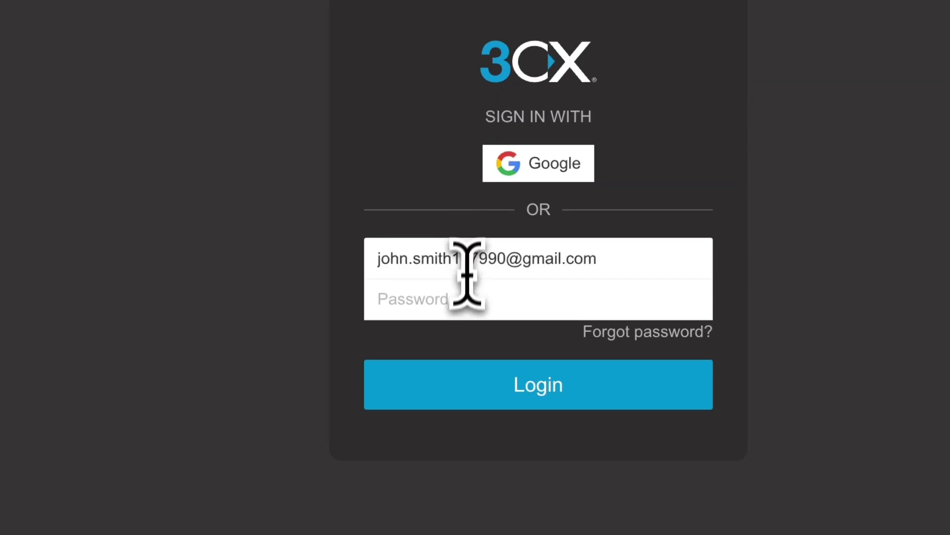
{"action": "left_click", "coordinate": [491, 309]}
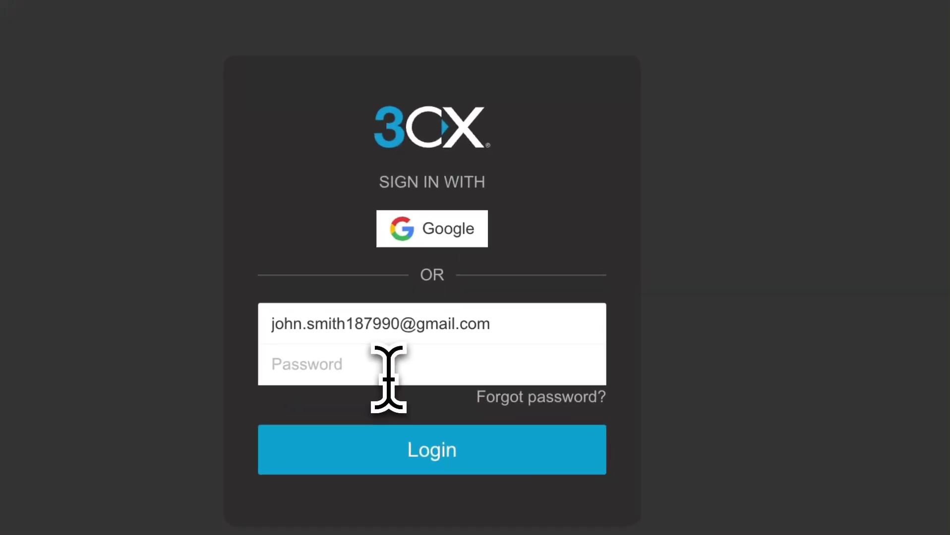
{"action": "key", "text": "ctrl+v"}
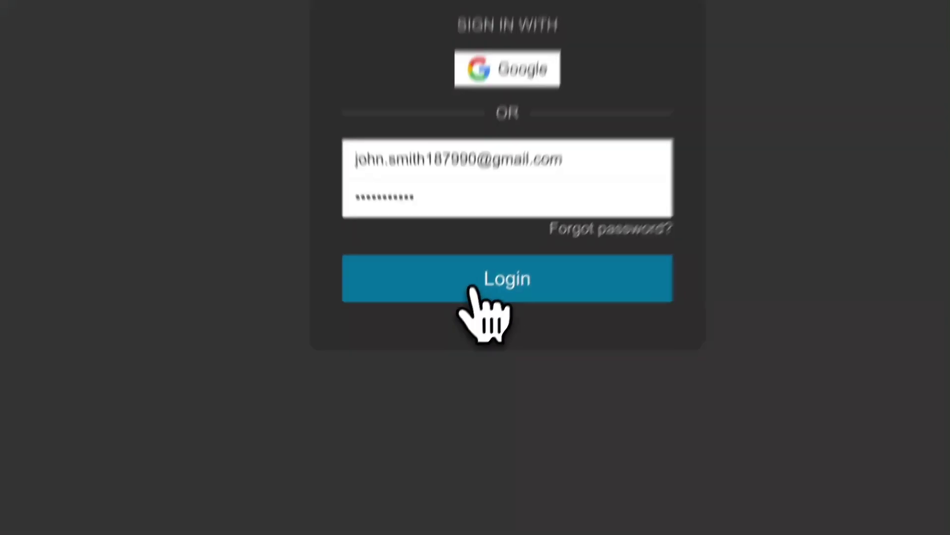
{"action": "left_click", "coordinate": [471, 289]}
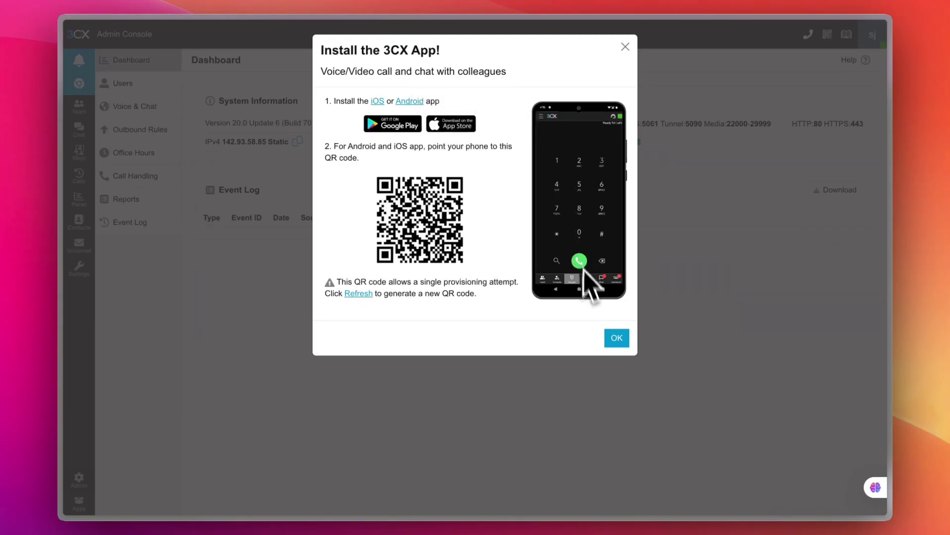
- Browse Users, Voice & Chat, Office Hours and Call Handling, then the Team view
{"action": "left_click", "coordinate": [616, 339]}
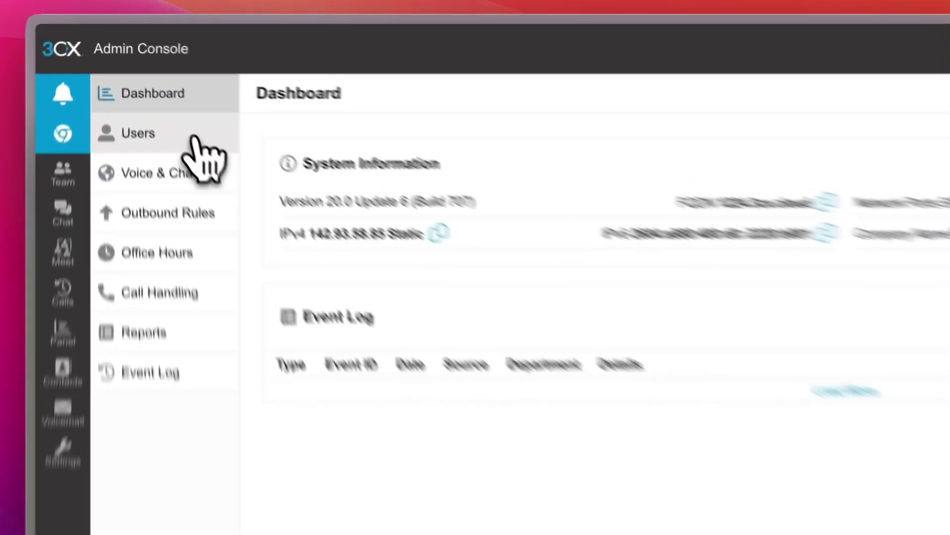
{"action": "left_click", "coordinate": [162, 85]}
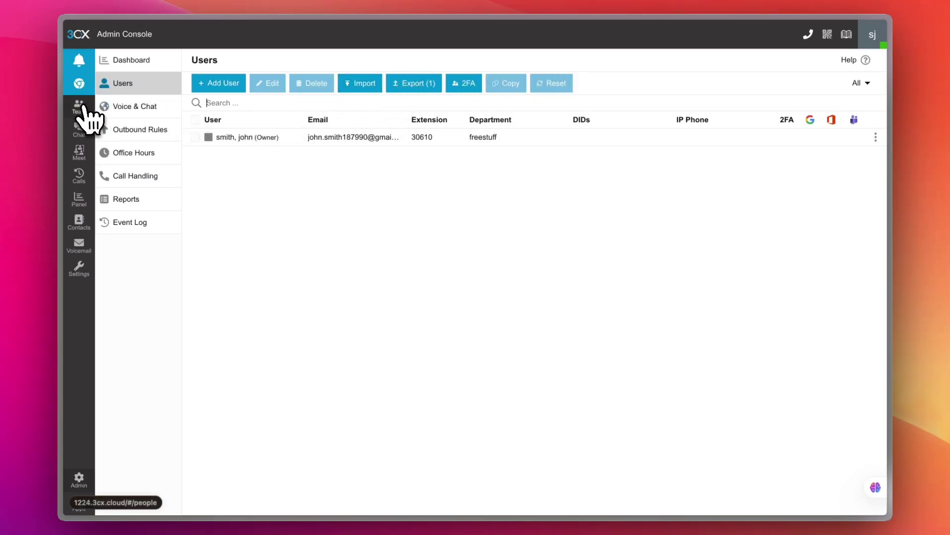
{"action": "left_click", "coordinate": [133, 106]}
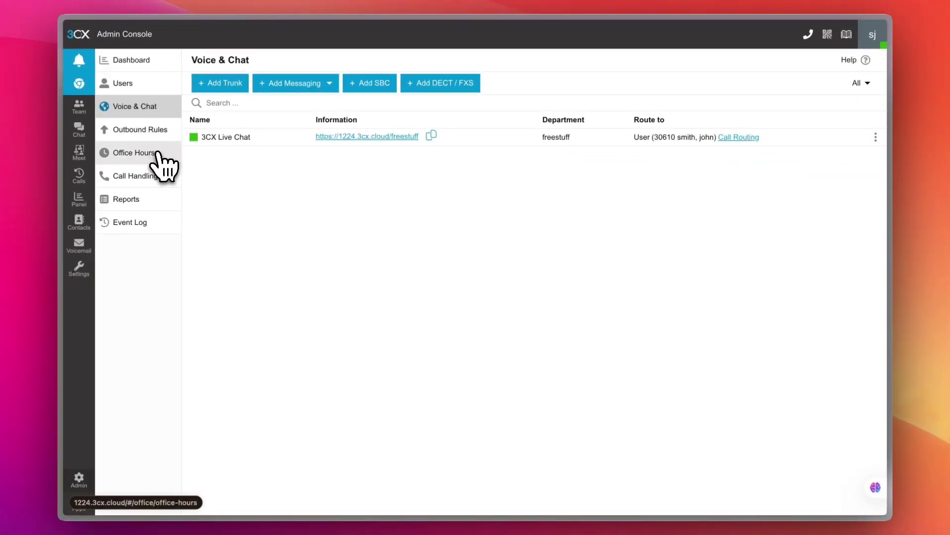
{"action": "left_click", "coordinate": [157, 155]}
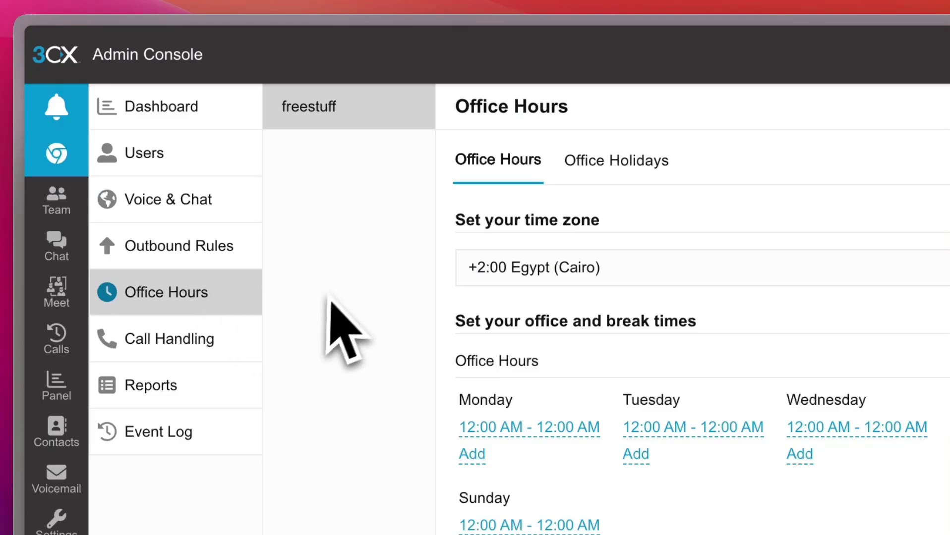
{"action": "left_click", "coordinate": [192, 344]}
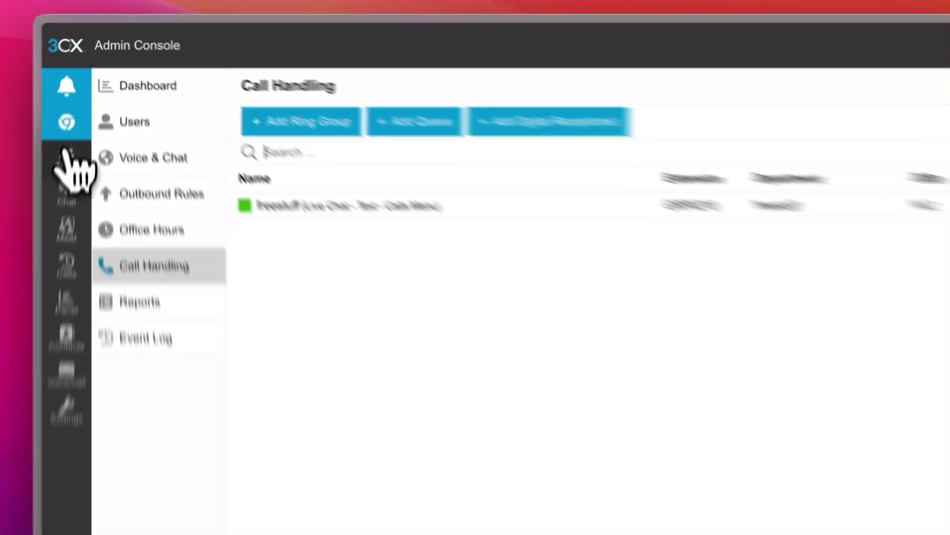
{"action": "left_click", "coordinate": [78, 104]}
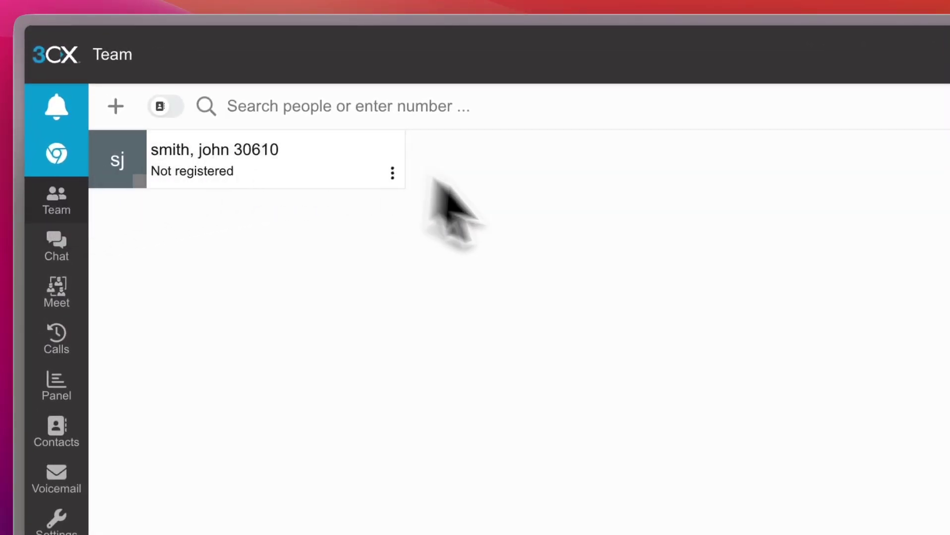
- View the Chat, Meet and Calls sections and bring up the dialer keypad
{"action": "left_click", "coordinate": [77, 238]}
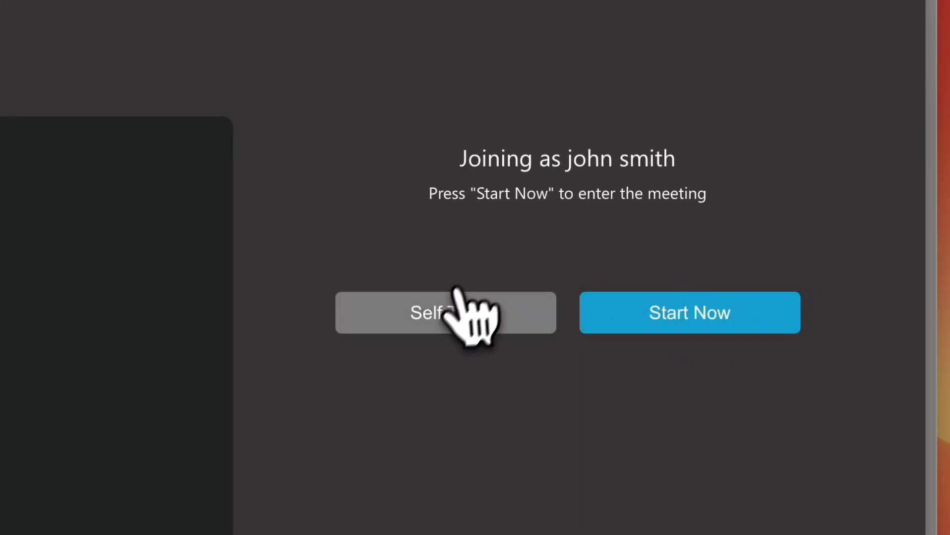
{"action": "left_click", "coordinate": [454, 312]}
{"action": "left_click", "coordinate": [60, 279]}
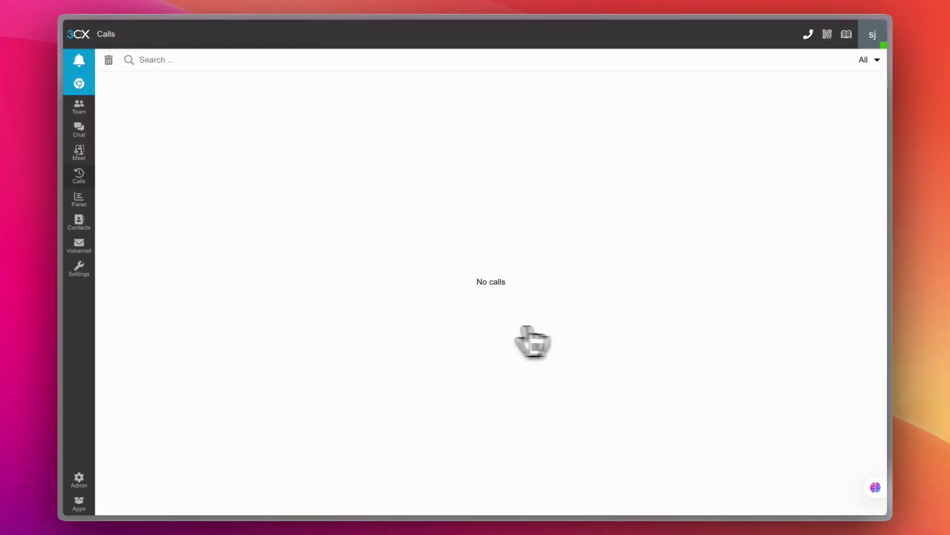
{"action": "left_click", "coordinate": [805, 39]}
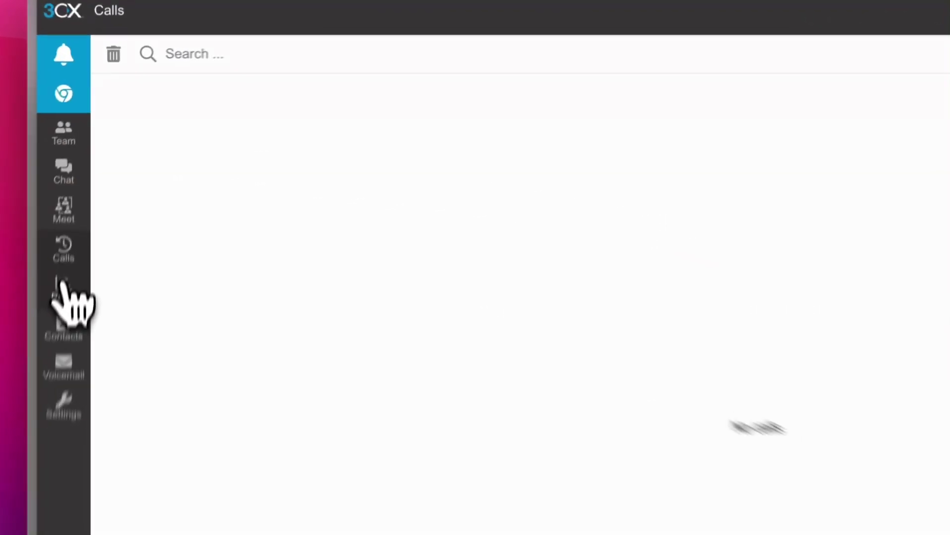
- View the Panel, Contacts and Voicemail sections, then the user's Settings
{"action": "left_click", "coordinate": [78, 198]}
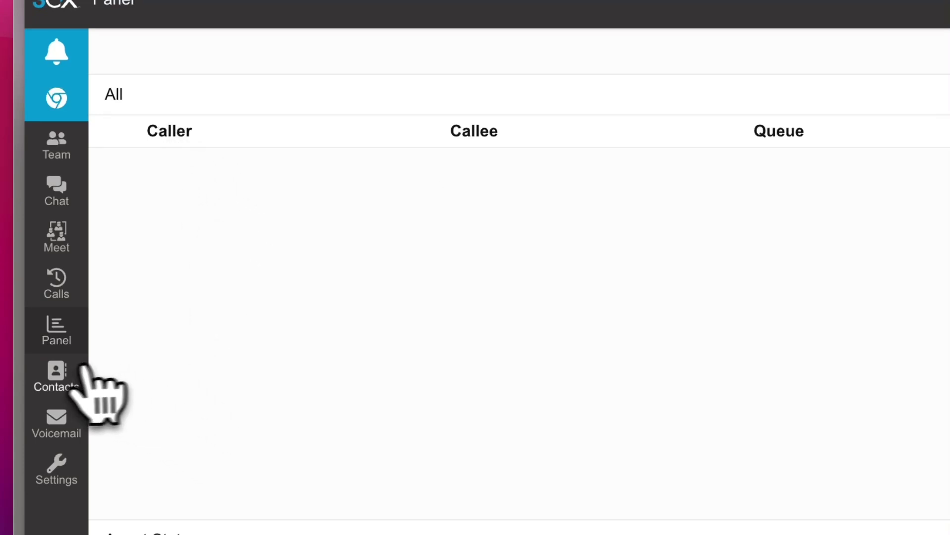
{"action": "left_click", "coordinate": [52, 372]}
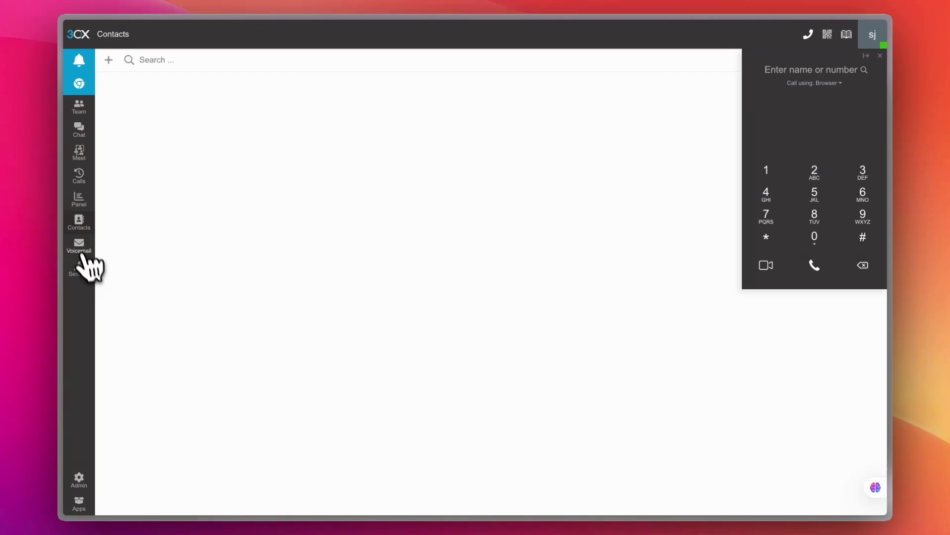
{"action": "left_click", "coordinate": [80, 250]}
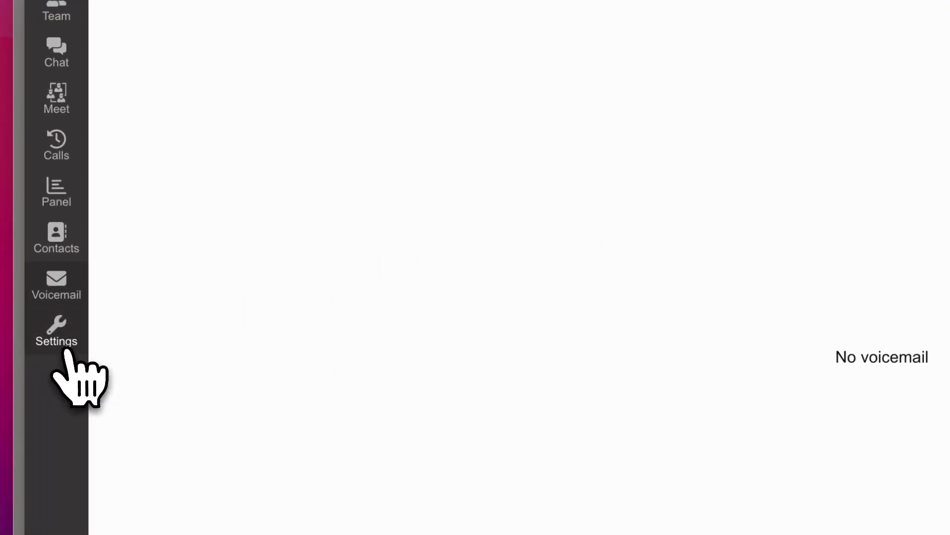
{"action": "left_click", "coordinate": [48, 351]}
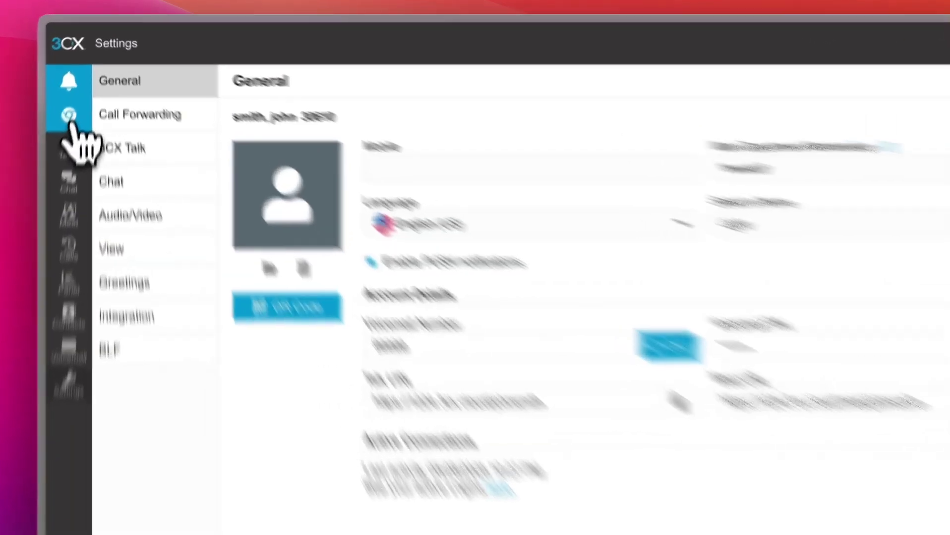
- Dismiss the web app install offer and go to Call Forwarding
{"action": "left_click", "coordinate": [79, 85]}
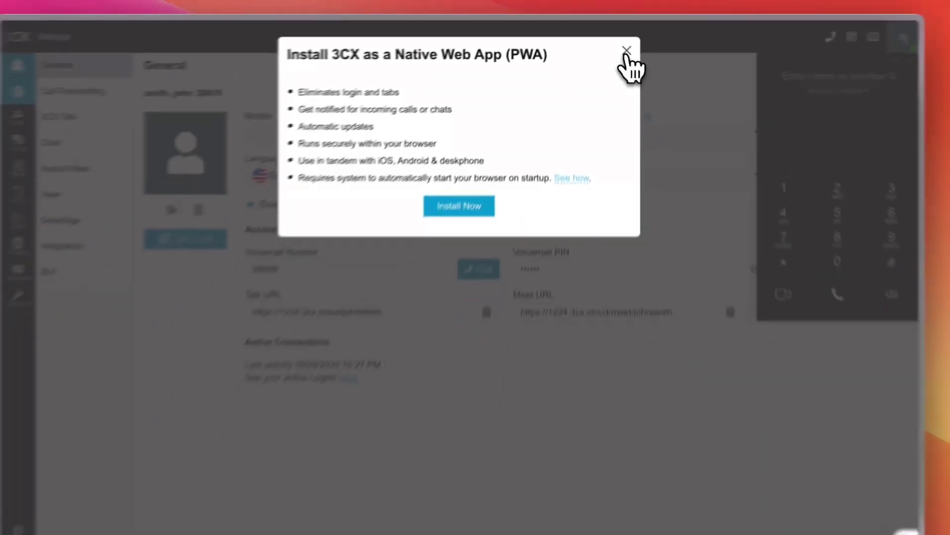
{"action": "left_click", "coordinate": [845, 79]}
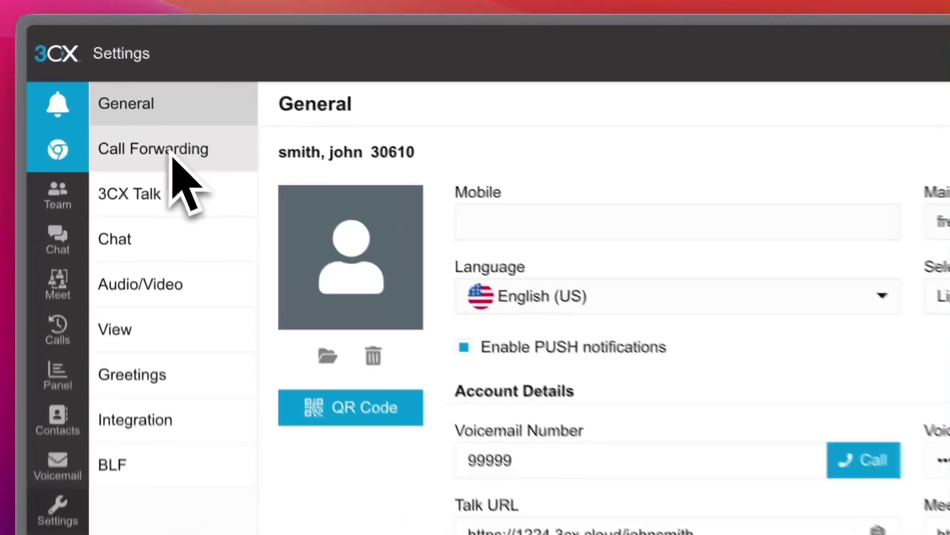
{"action": "left_click", "coordinate": [137, 88]}
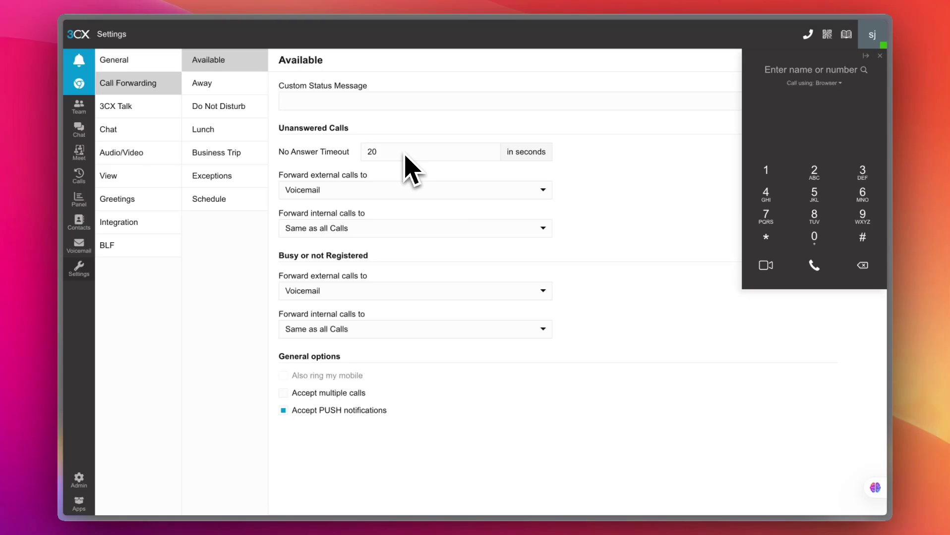
- Forward unanswered external calls to My mobile and internal calls to Voicemail
{"action": "left_click", "coordinate": [446, 194]}
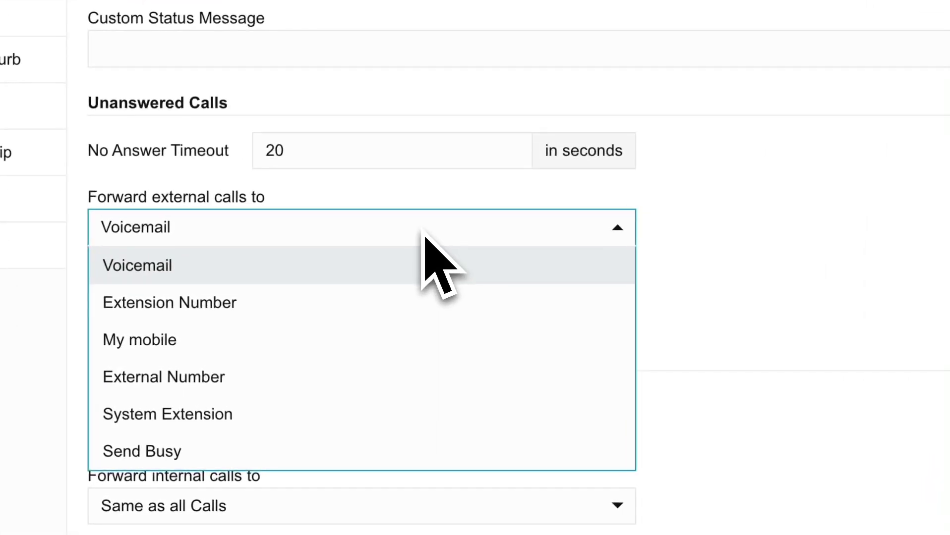
{"action": "left_click", "coordinate": [275, 342]}
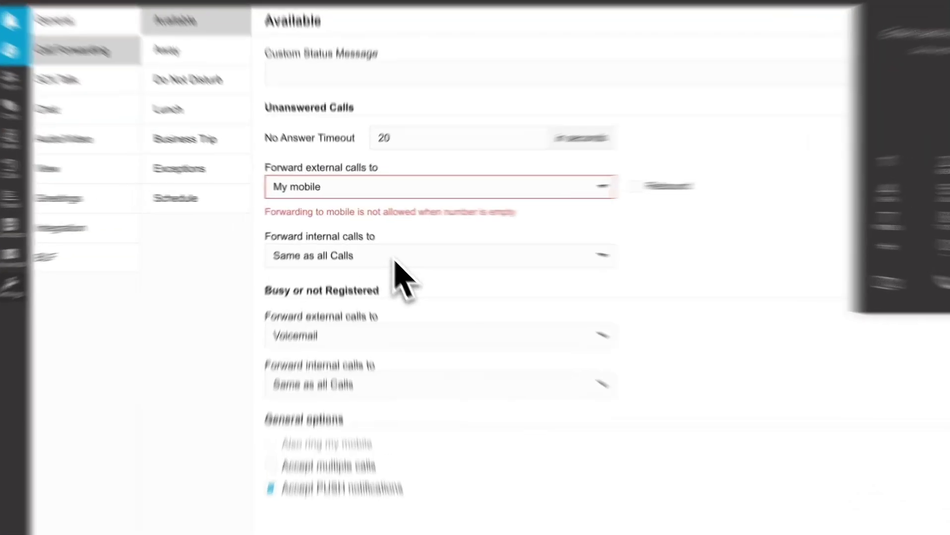
{"action": "left_click", "coordinate": [380, 245]}
{"action": "left_click", "coordinate": [380, 362]}
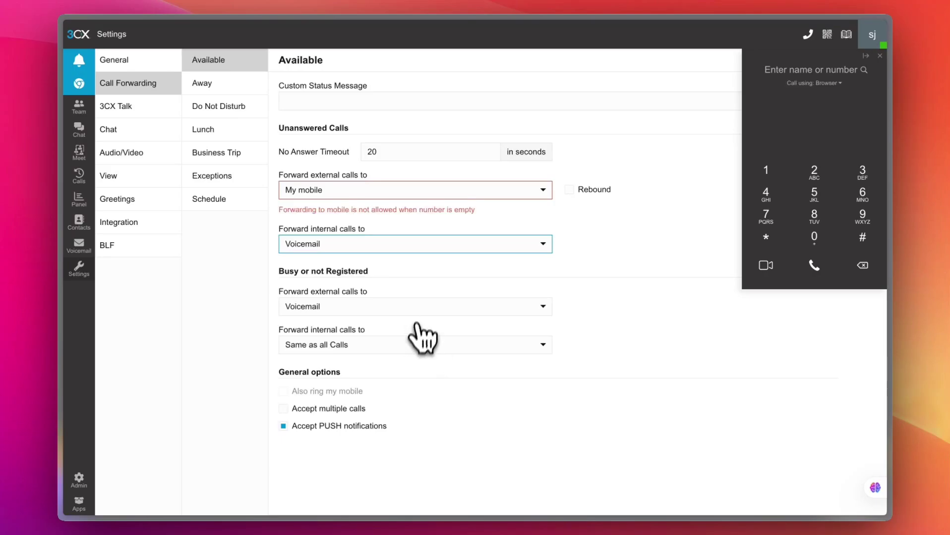
- Check the Away and Do Not Disturb forwarding rules, then view the 3CX Talk links
{"action": "left_click", "coordinate": [230, 91]}
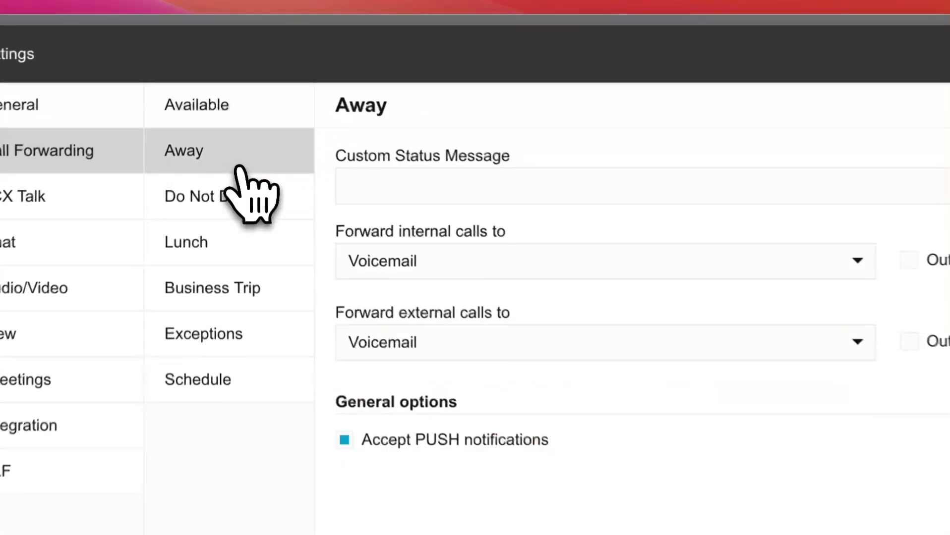
{"action": "left_click", "coordinate": [246, 198]}
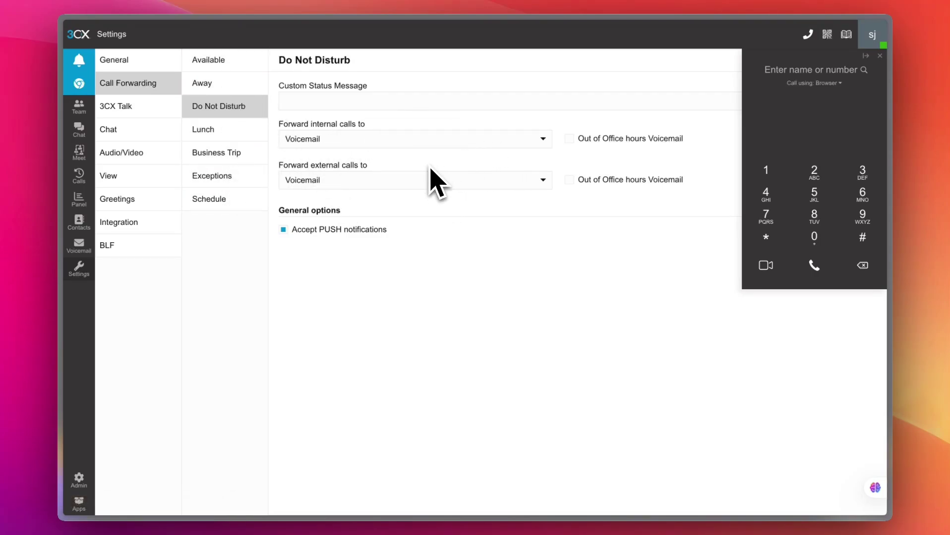
{"action": "left_click", "coordinate": [149, 108]}
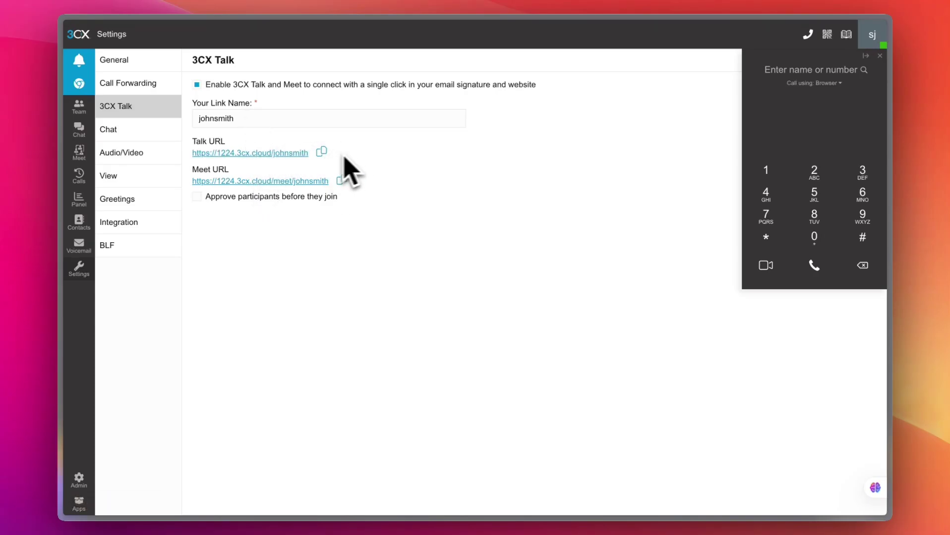
- Look at the Chat settings, then open Audio/Video and allow the site microphone access
{"action": "left_click", "coordinate": [141, 129]}
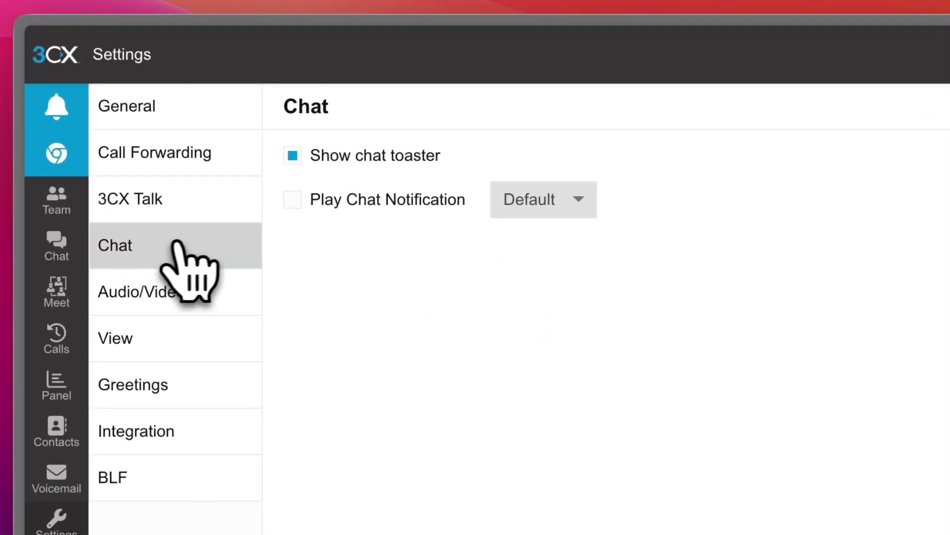
{"action": "left_click", "coordinate": [119, 297]}
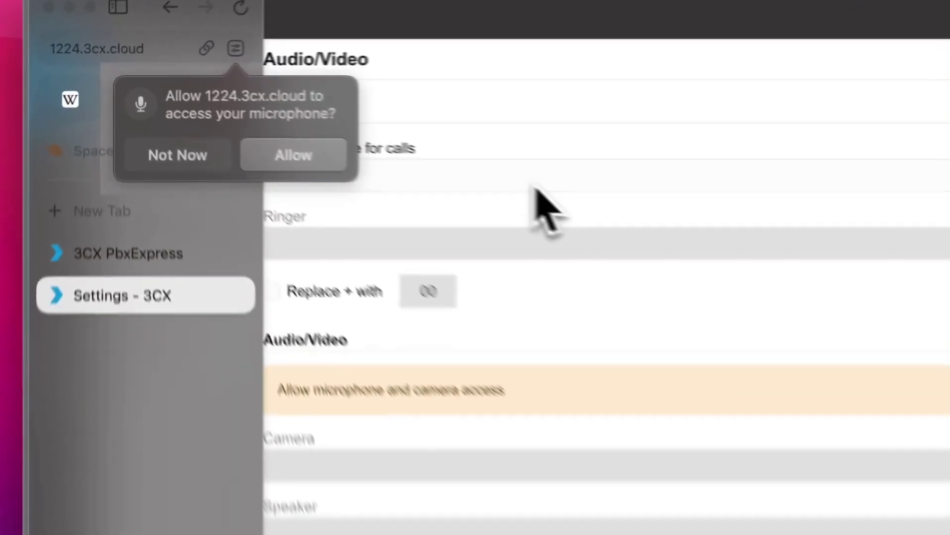
{"action": "left_click", "coordinate": [355, 127]}
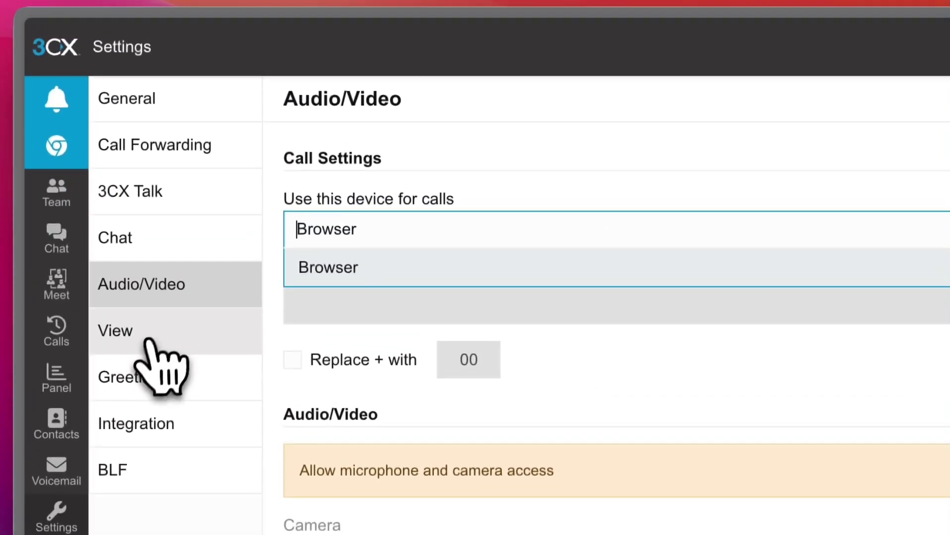
- Review the View, Greetings, Integration and BLF pages, ending on General settings
{"action": "left_click", "coordinate": [147, 300]}
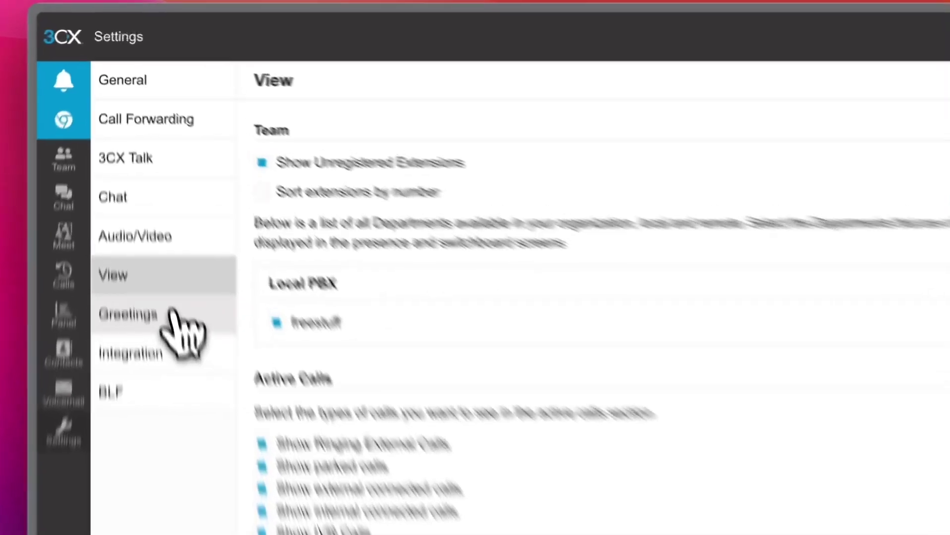
{"action": "left_click", "coordinate": [117, 199]}
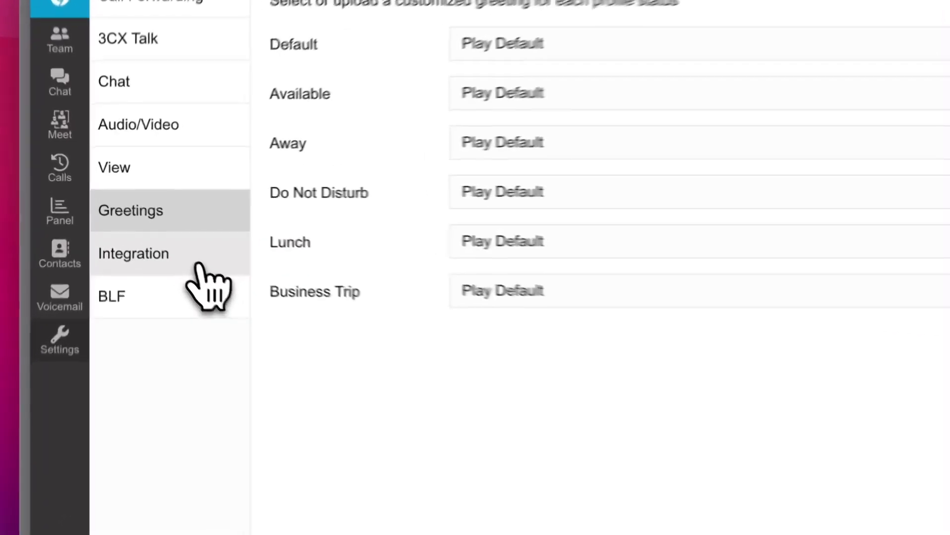
{"action": "left_click", "coordinate": [153, 228]}
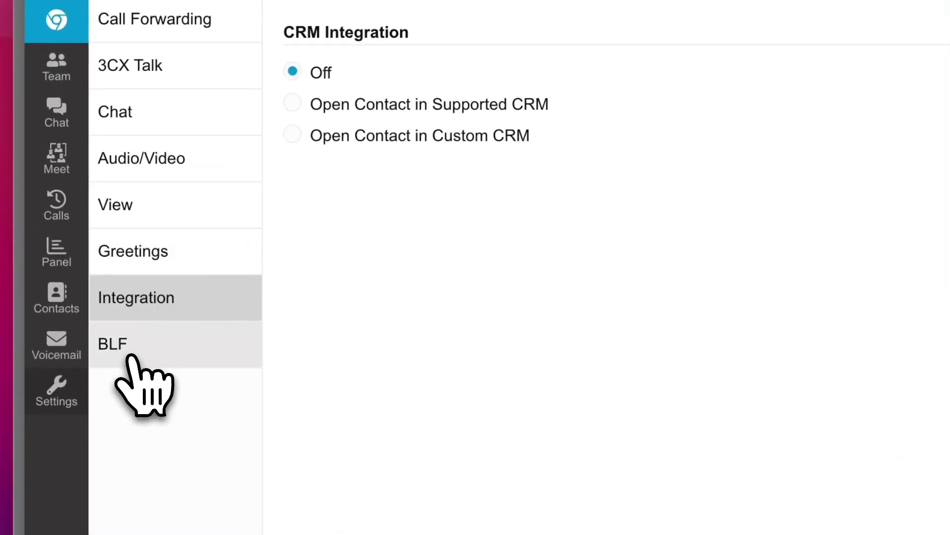
{"action": "left_click", "coordinate": [131, 357]}
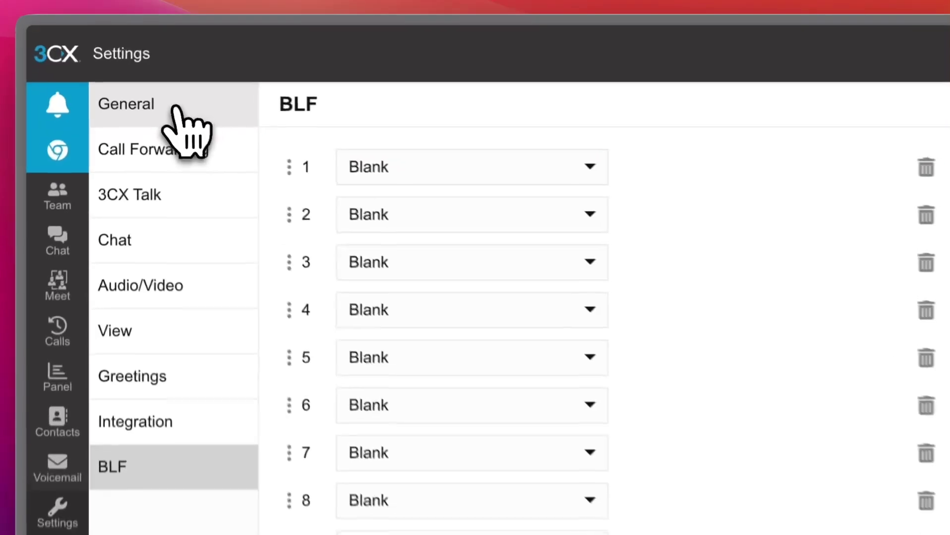
{"action": "left_click", "coordinate": [138, 64]}
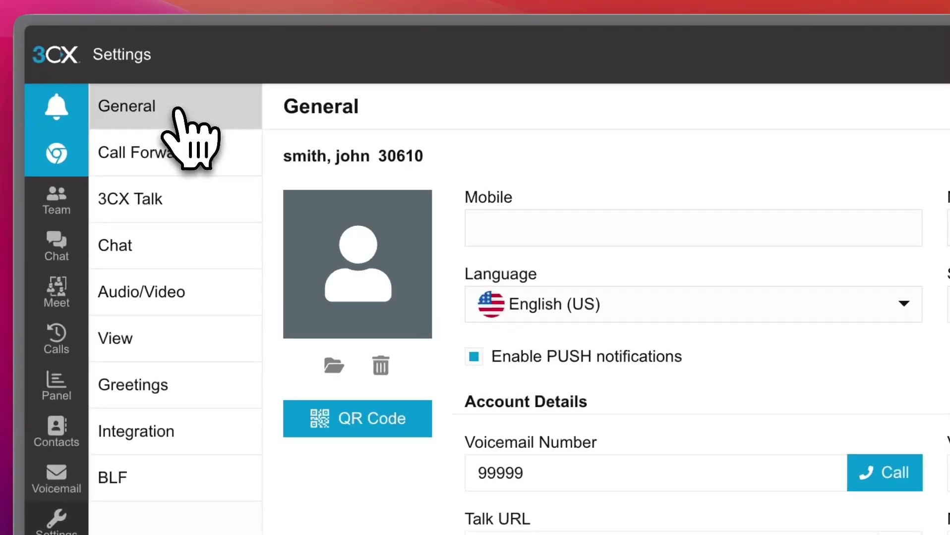